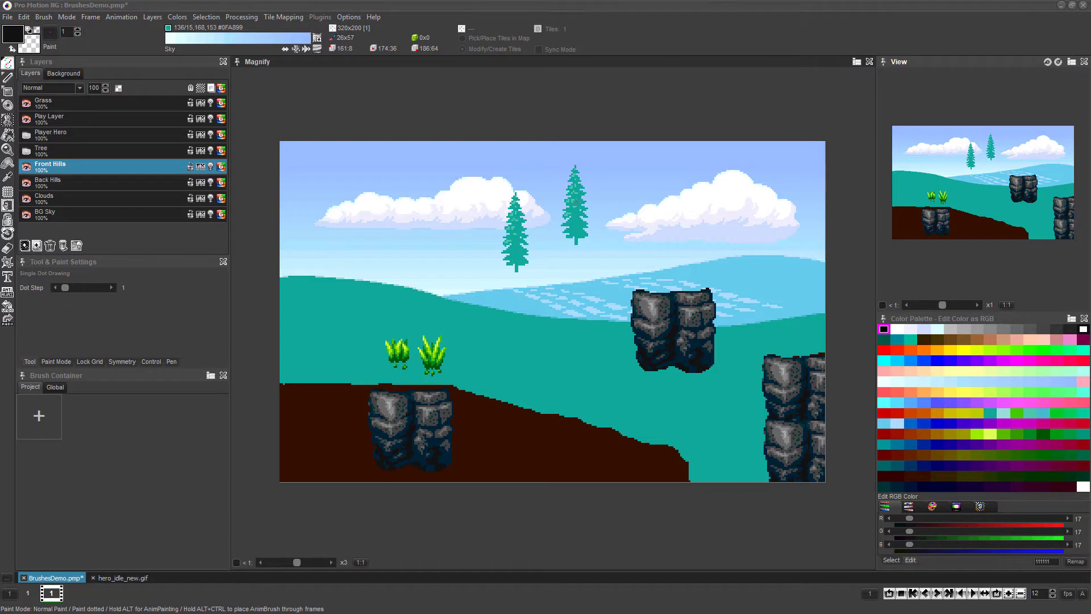
drag(613, 221, 665, 187)
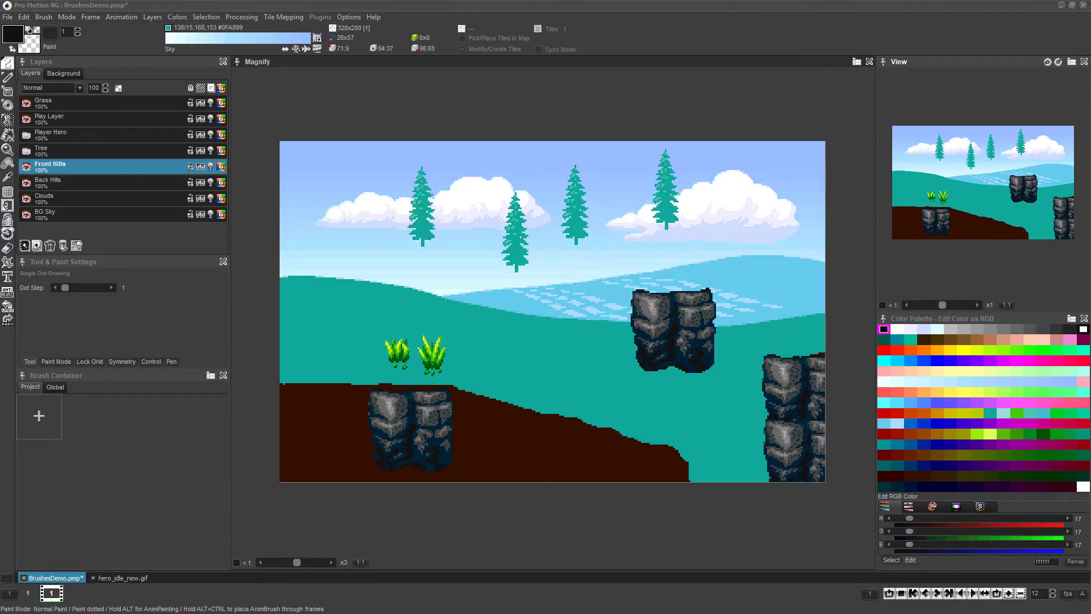
drag(366, 244, 550, 355)
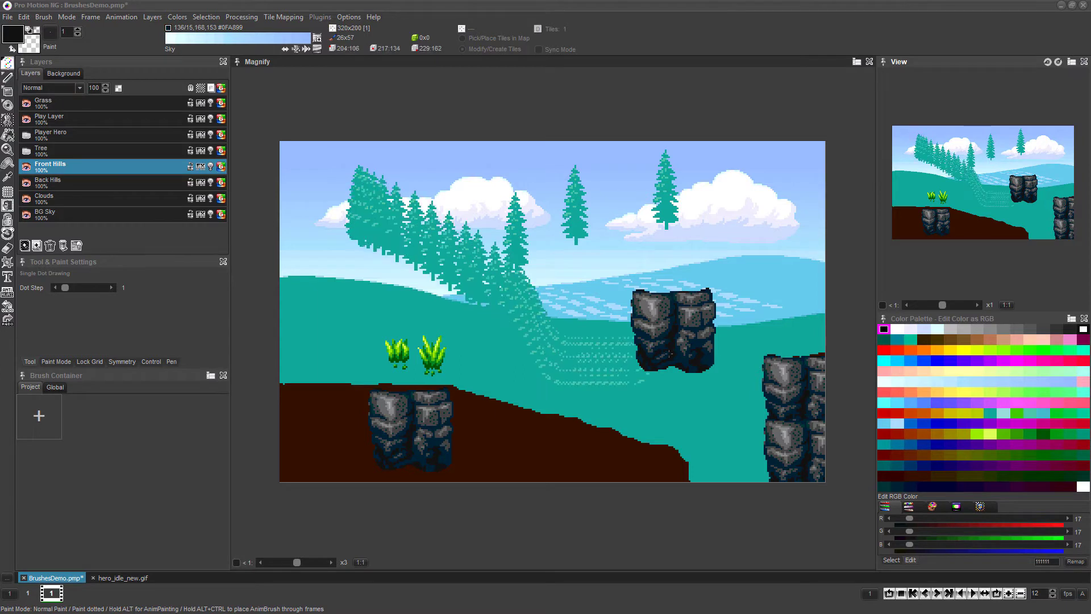
mouse_move(668, 353)
mouse_down()
mouse_move(710, 330)
mouse_move(733, 281)
mouse_move(720, 249)
mouse_move(643, 262)
mouse_move(619, 236)
mouse_up()
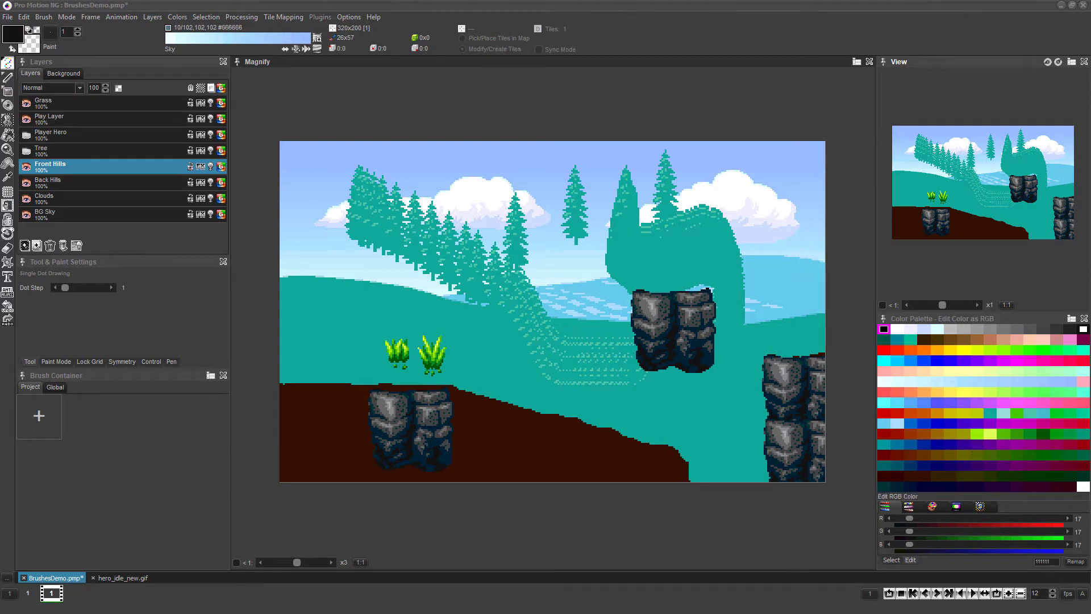
drag(620, 193, 710, 193)
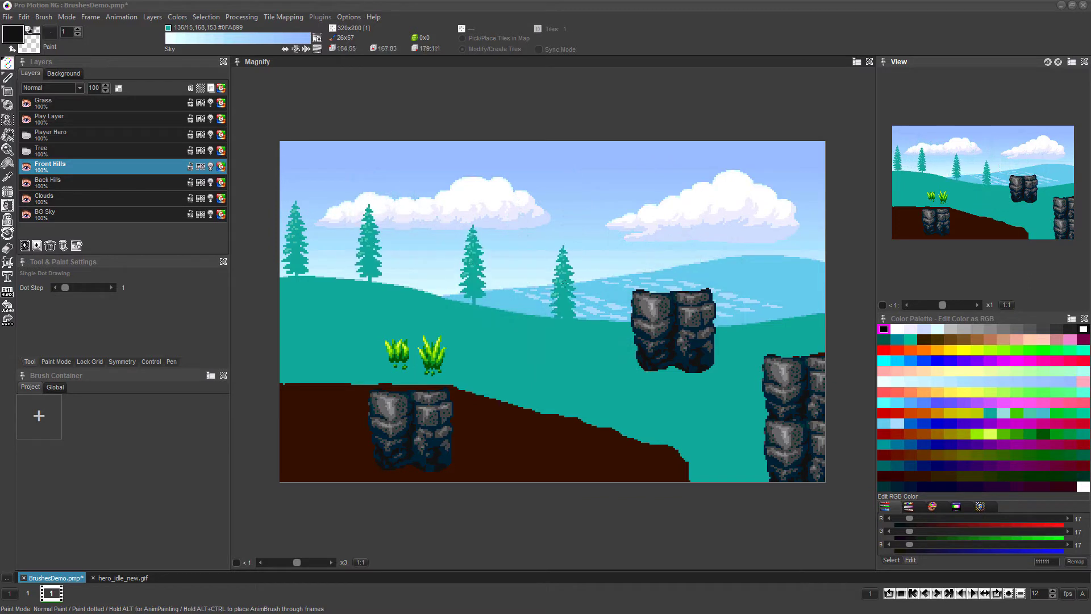
- Shrink the tree brush to about 25x42 pixels and stamp smaller trees between the tall ones along the front hill ridge
key(shift+z)
drag(430, 288, 428, 266)
click(317, 249)
click(415, 260)
click(497, 281)
click(585, 292)
click(634, 292)
click(701, 298)
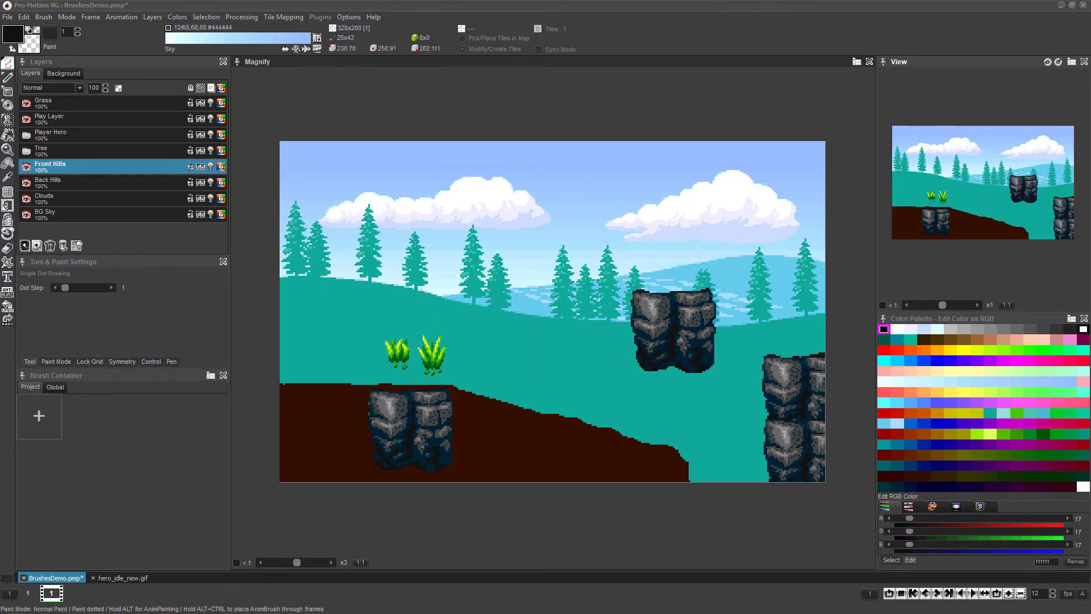
- Fill the remaining gaps along the front hill ridge with more tree stamps to form a continuous forest line
click(286, 243)
click(390, 251)
click(435, 257)
click(532, 280)
click(655, 276)
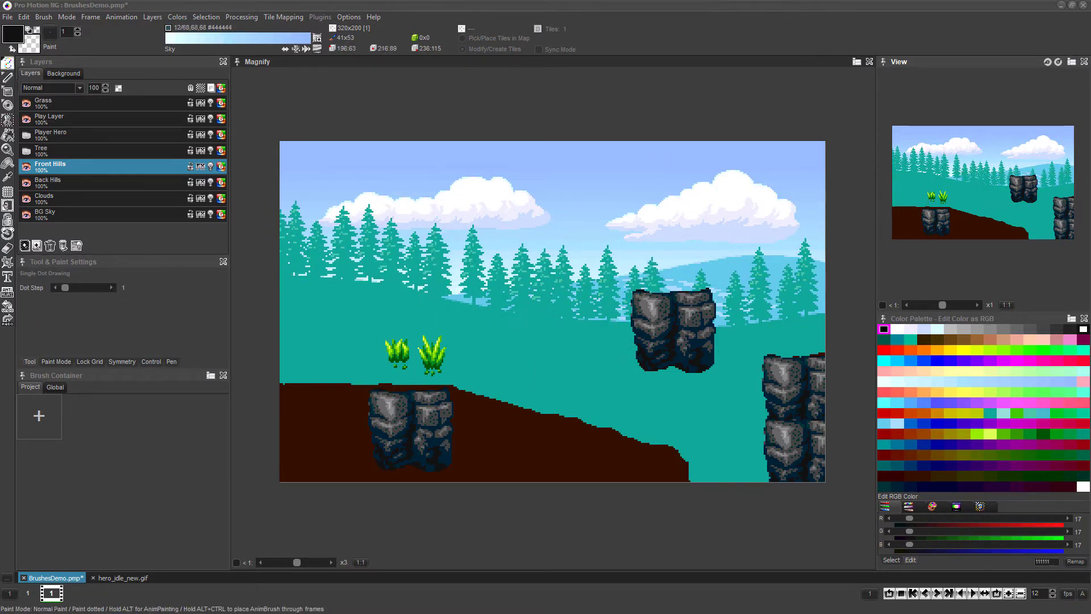
click(721, 292)
click(819, 280)
- Pick up the left cloud as a brush on the Clouds layer and rescale it by halving, doubling and free stretching
mouse_move(297, 167)
mouse_down()
mouse_move(304, 180)
mouse_move(562, 238)
mouse_up()
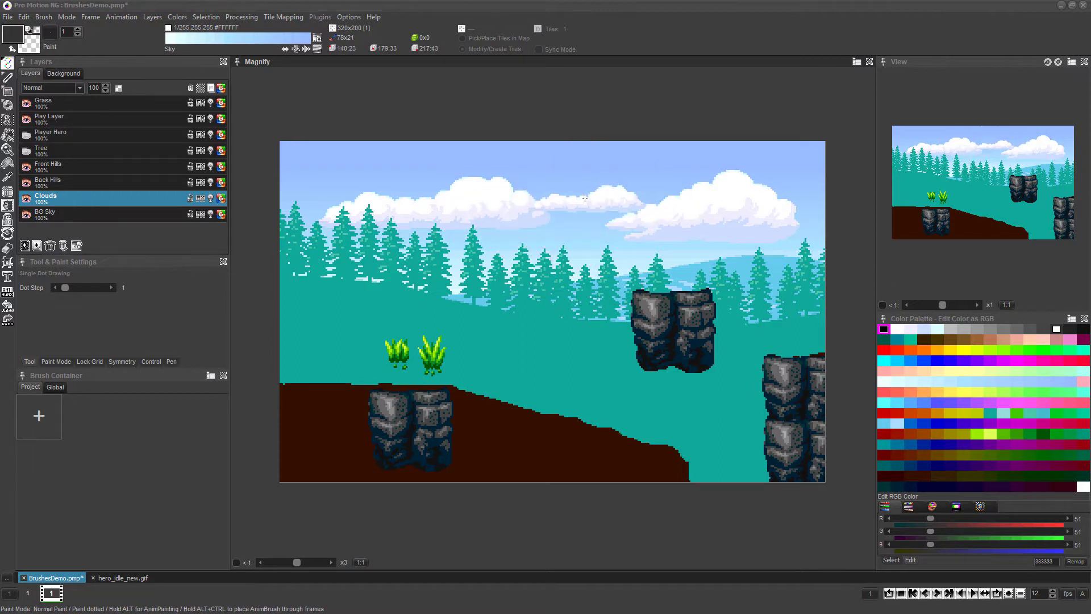
key(shift+h)
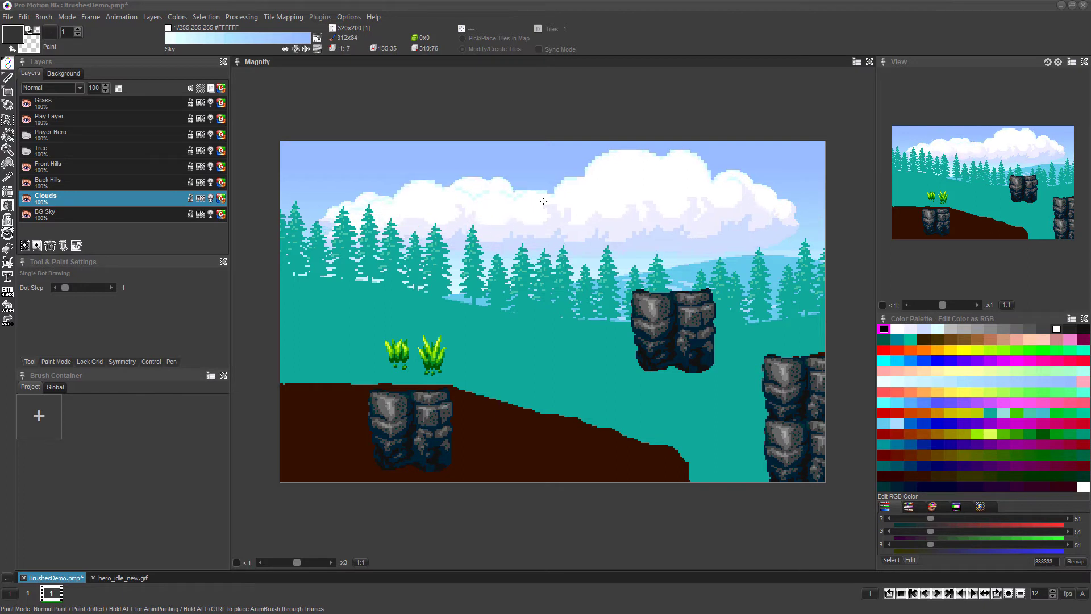
key(h)
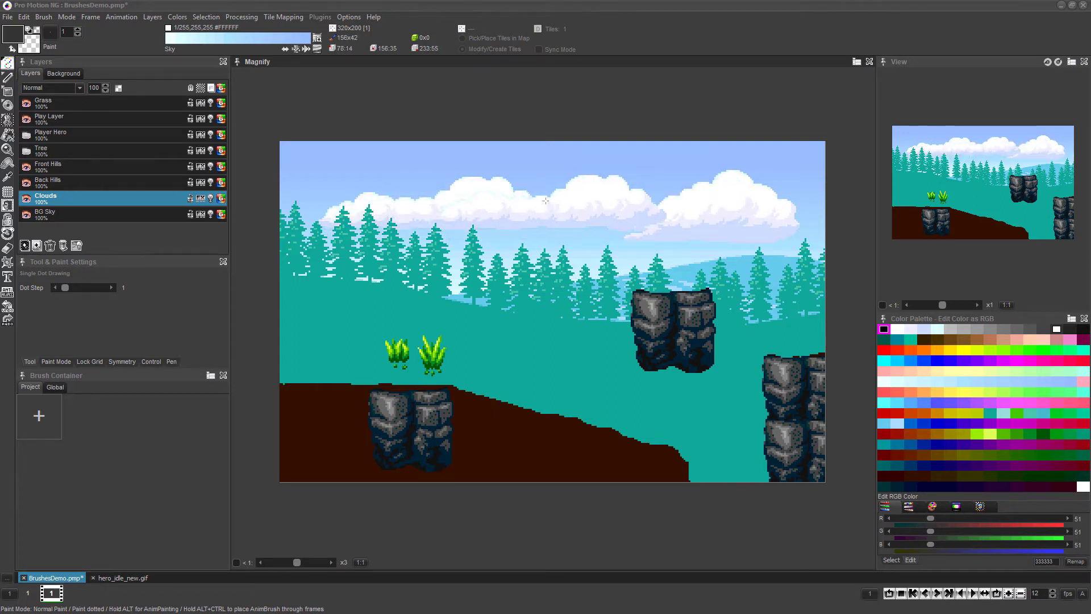
key(shift+z)
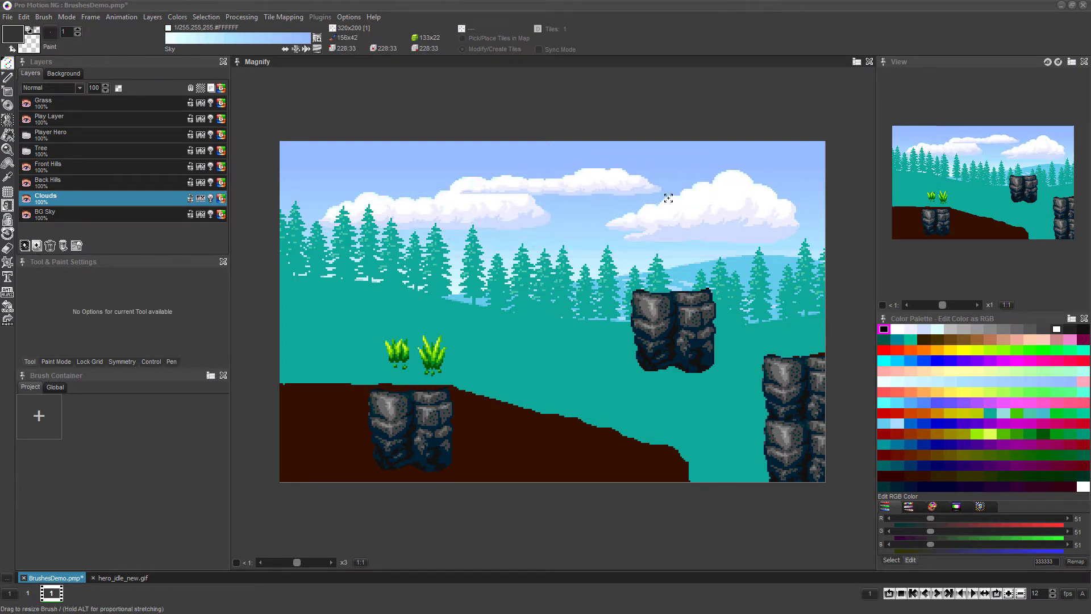
click(668, 198)
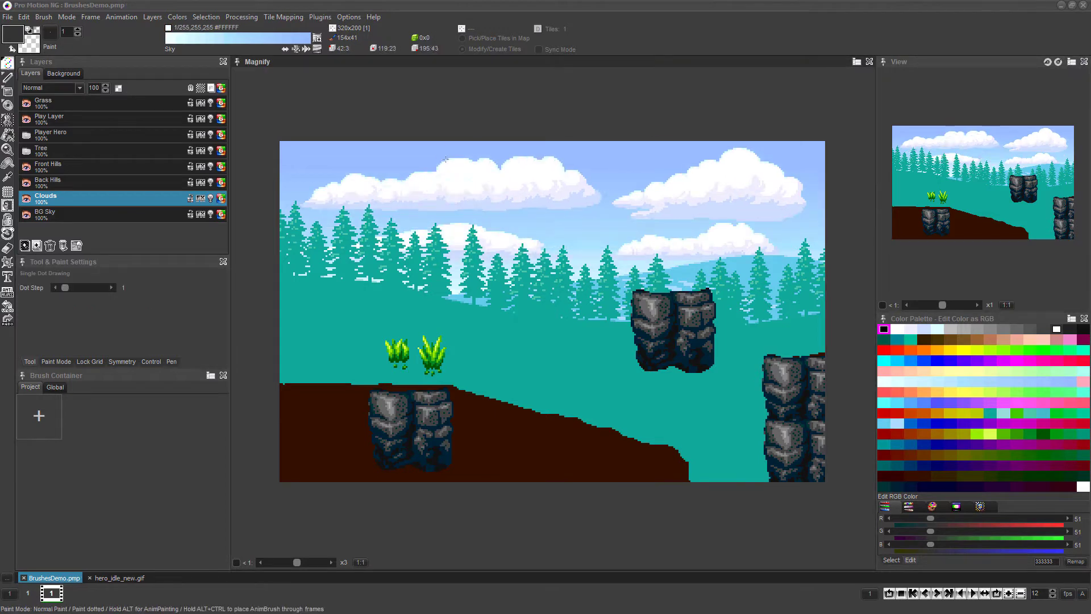
- Rotate the cloud brush freely
click(43, 17)
mouse_move(97, 51)
click(256, 96)
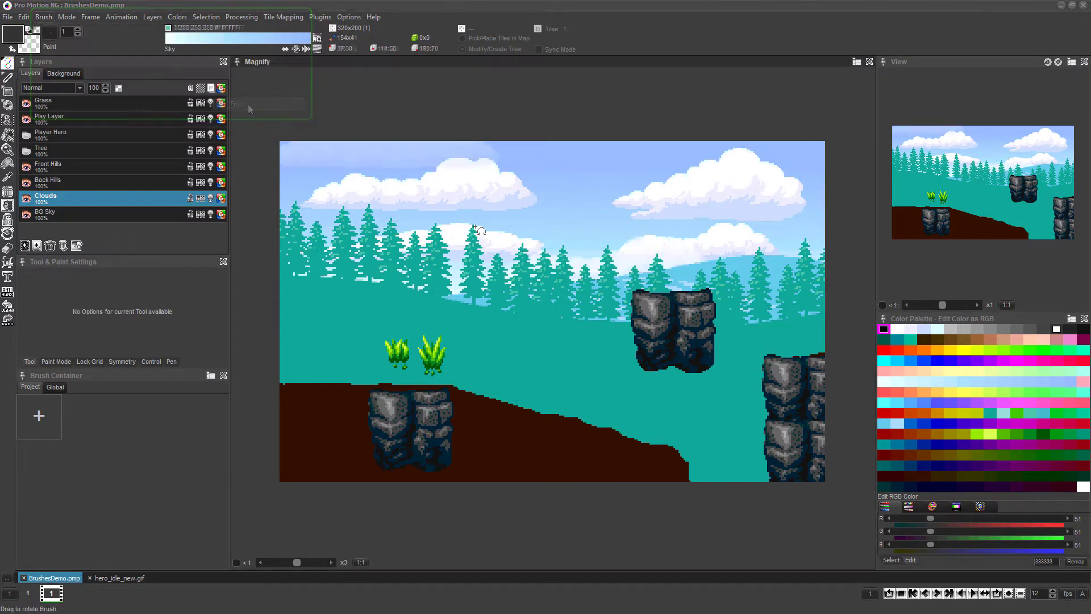
drag(655, 169, 567, 195)
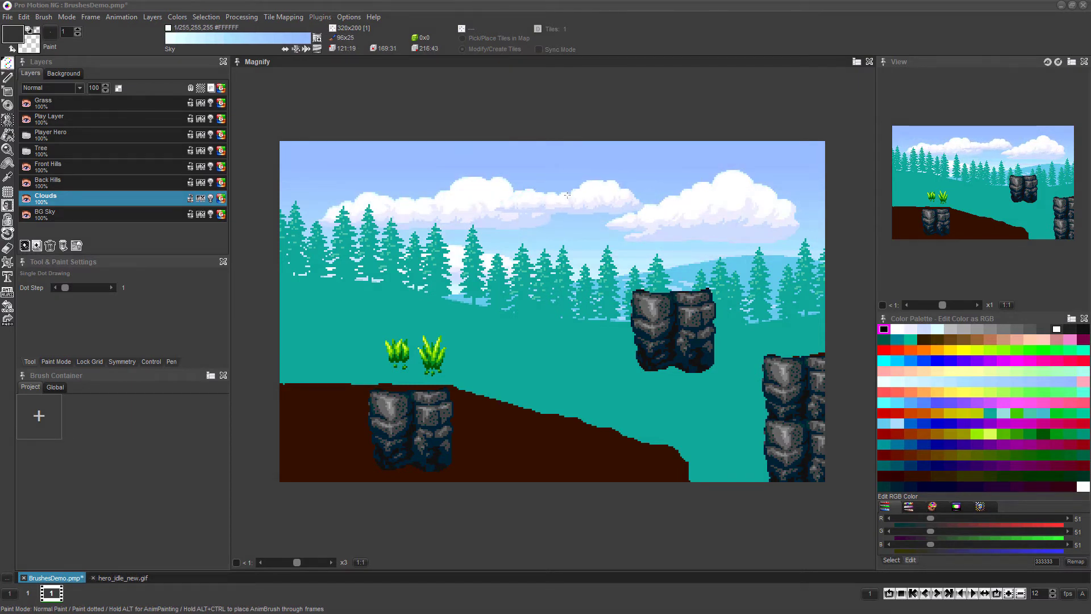
- Pick up cloud areas as new brushes and stamp a cloud in the sky between the two existing ones
click(680, 267)
key(b)
drag(303, 156, 822, 296)
click(571, 200)
key(b)
drag(305, 146, 568, 216)
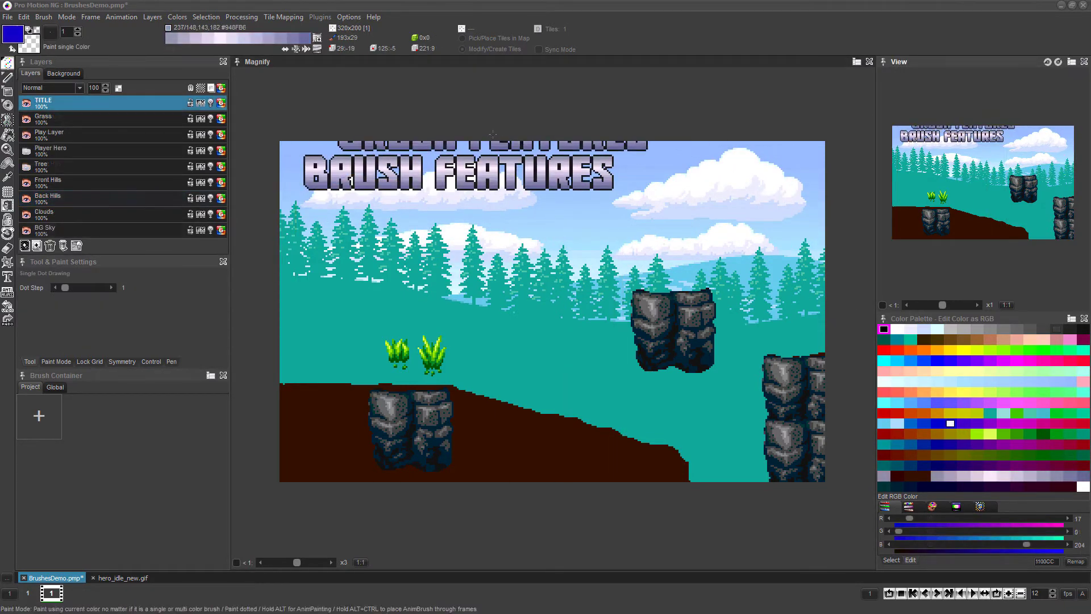
- Set the paint mode to Paint single Color and stamp the BRUSH FEATURES title in solid blue on the TITLE layer
click(64, 17)
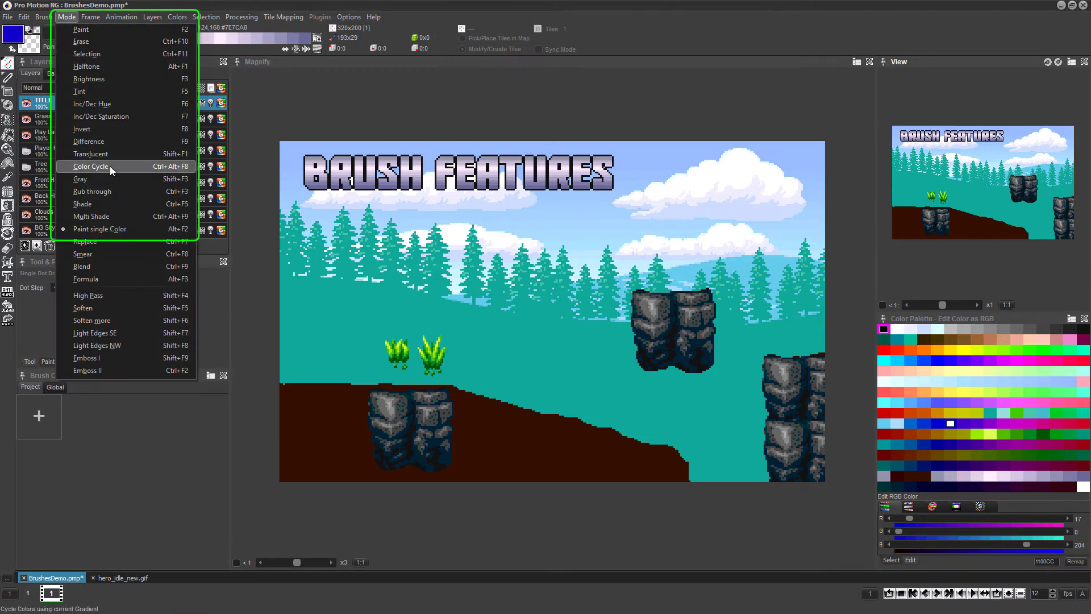
click(124, 228)
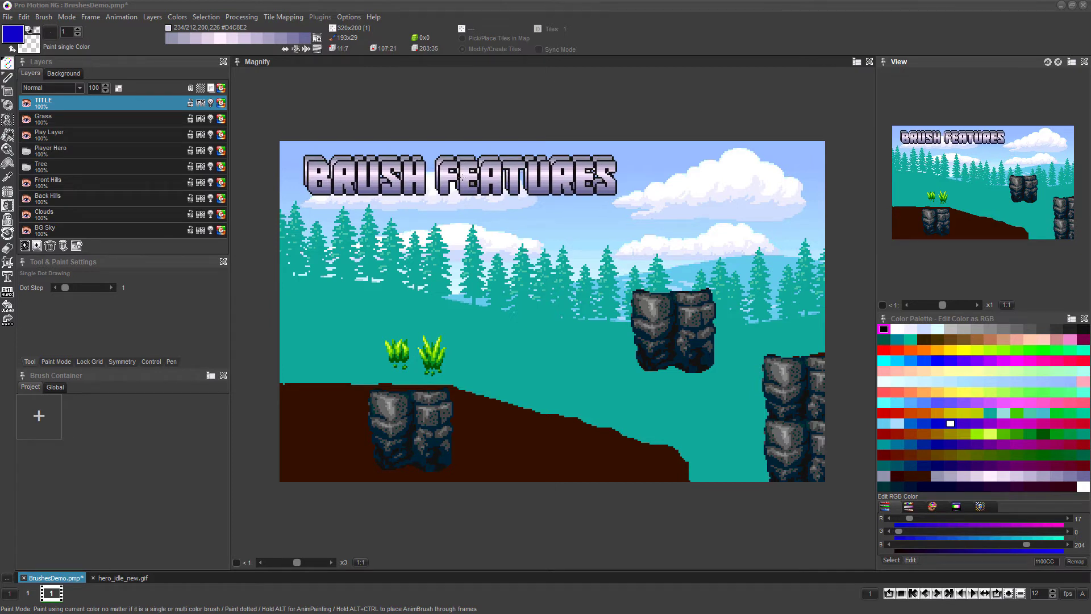
click(460, 175)
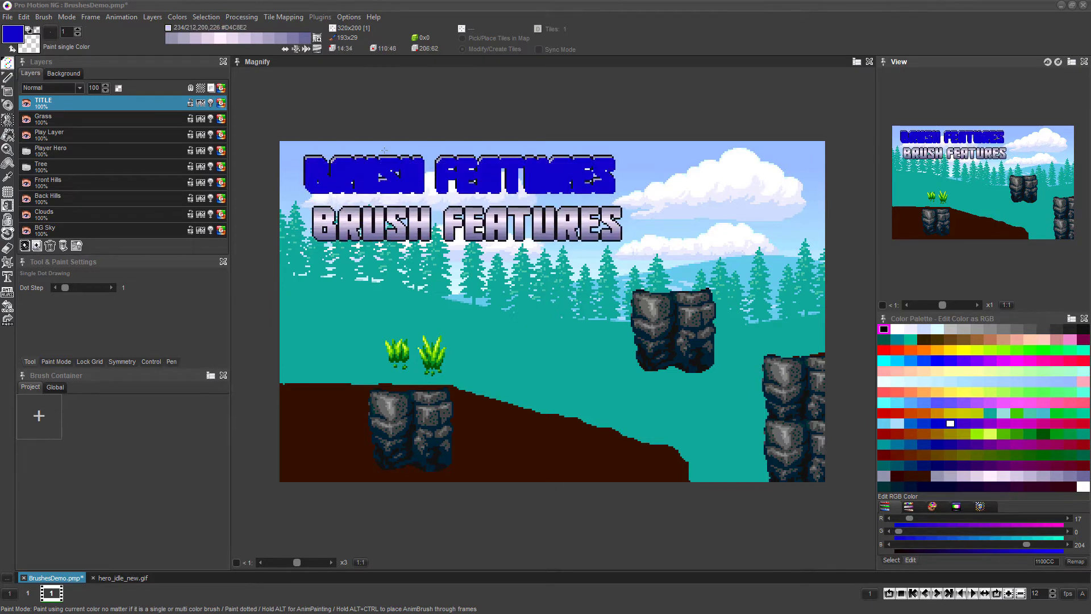
- Return the paint mode to Paint and stamp the full-colour title over the blue copy to form a drop shadow
click(67, 17)
click(81, 30)
key(ctrl+z)
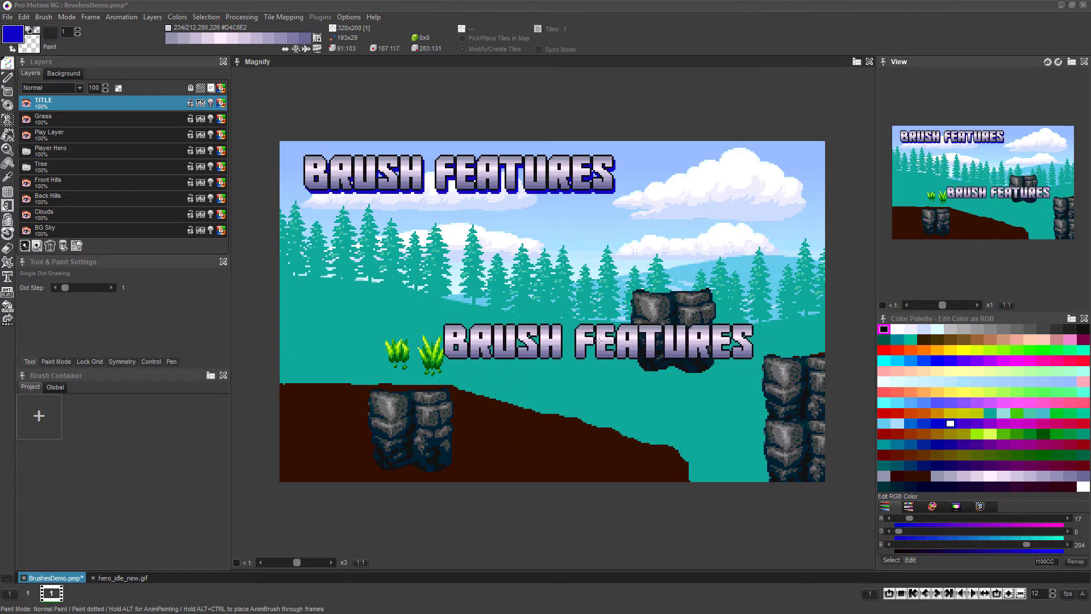
- Switch to the 30-pixel round brush and resize it freely
key(3)
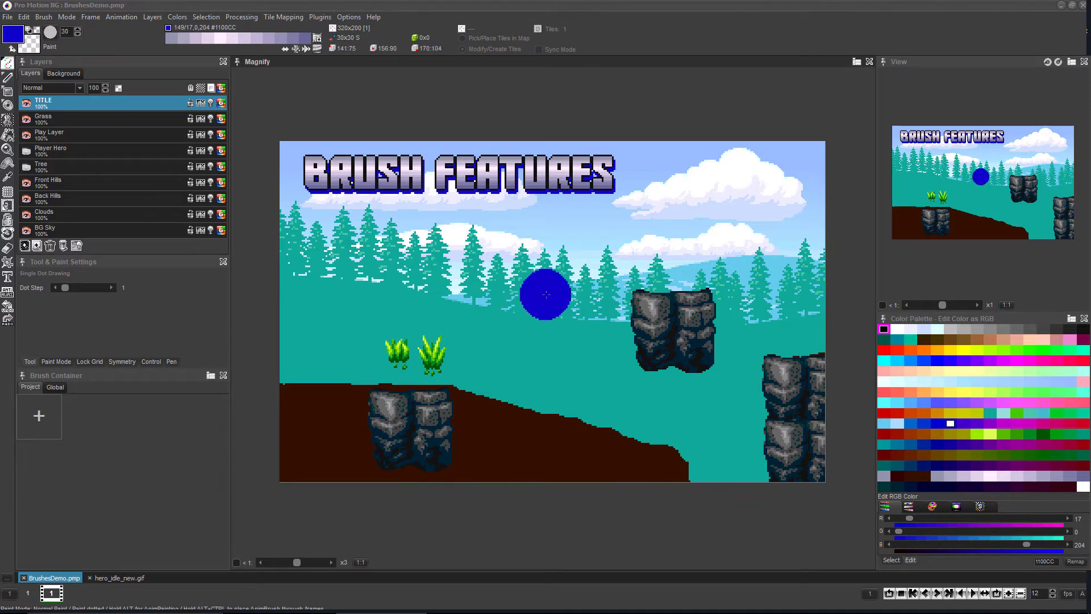
key(shift+z)
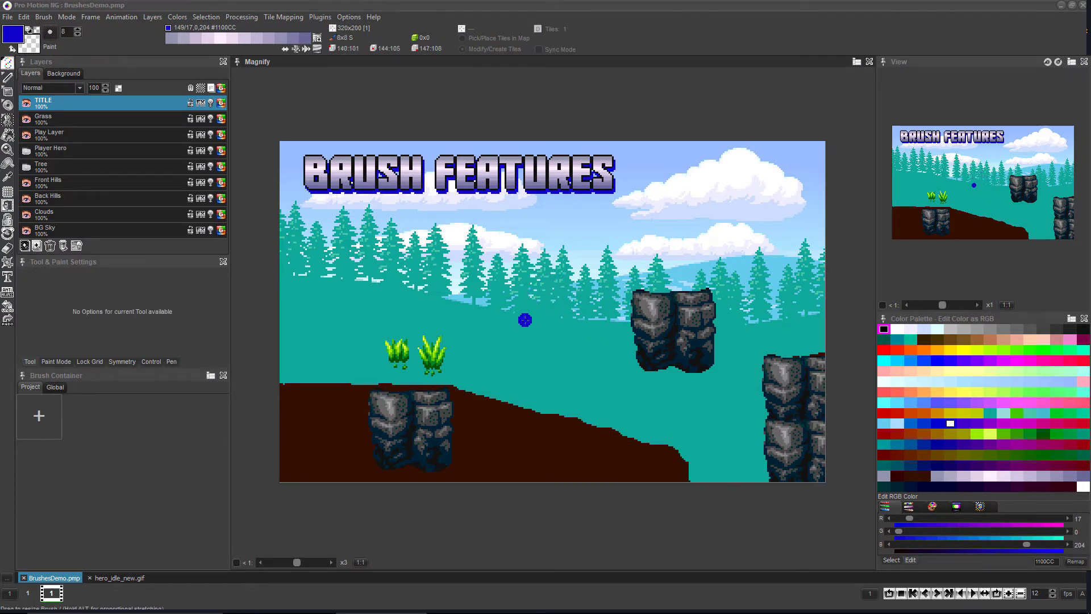
mouse_move(612, 286)
mouse_down()
mouse_move(537, 334)
mouse_move(632, 321)
mouse_move(598, 317)
mouse_up()
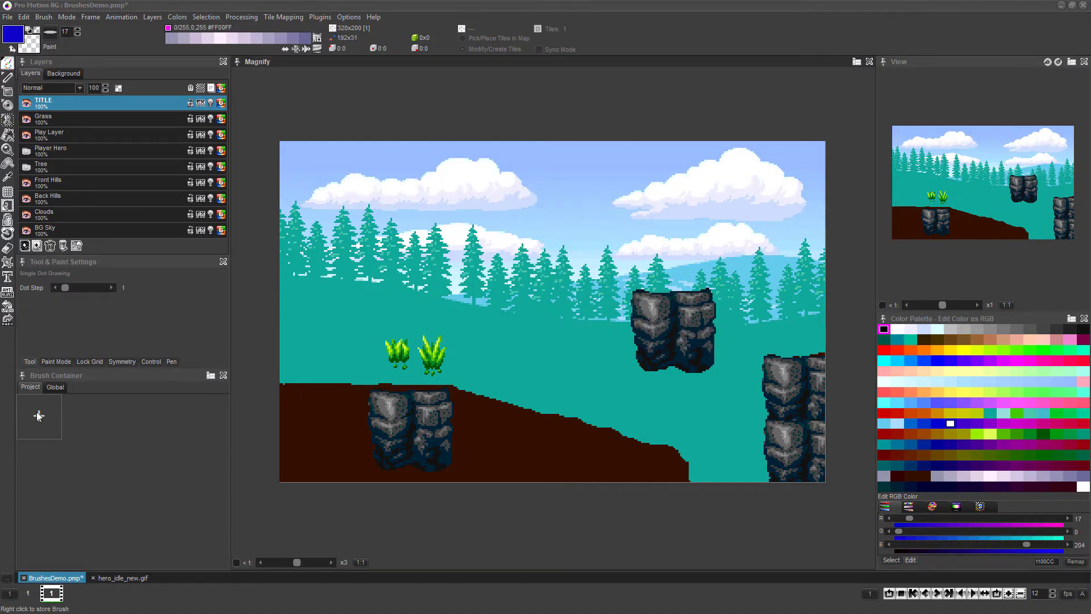
- Store the title brush in the project brush container, and add the floating rock block picked up from the Play Layer
click(38, 414)
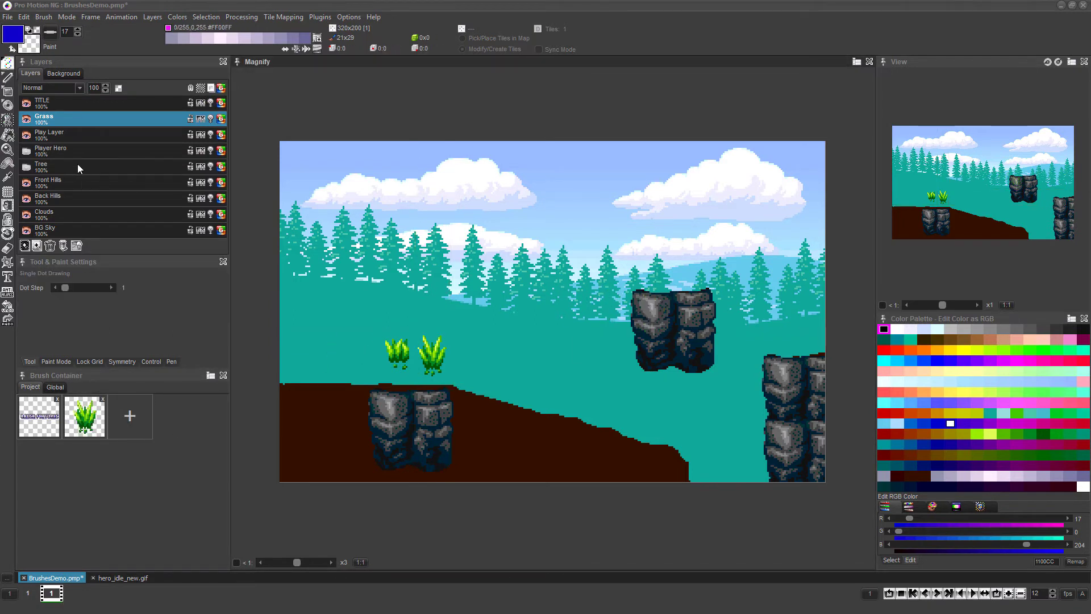
click(76, 132)
key(b)
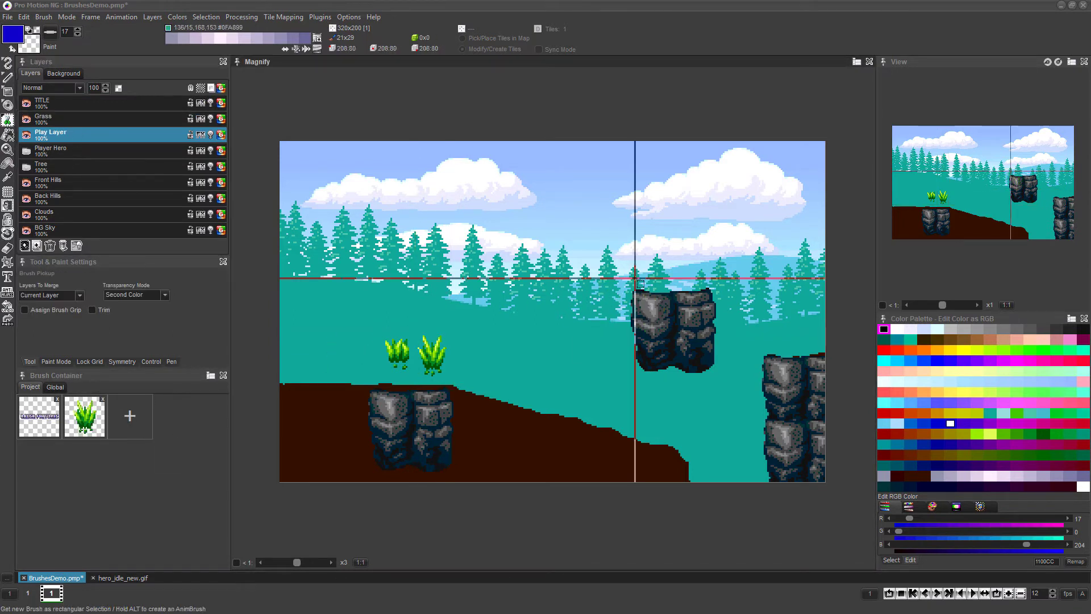
mouse_move(631, 291)
mouse_down()
mouse_move(742, 381)
mouse_move(717, 374)
mouse_up()
click(129, 415)
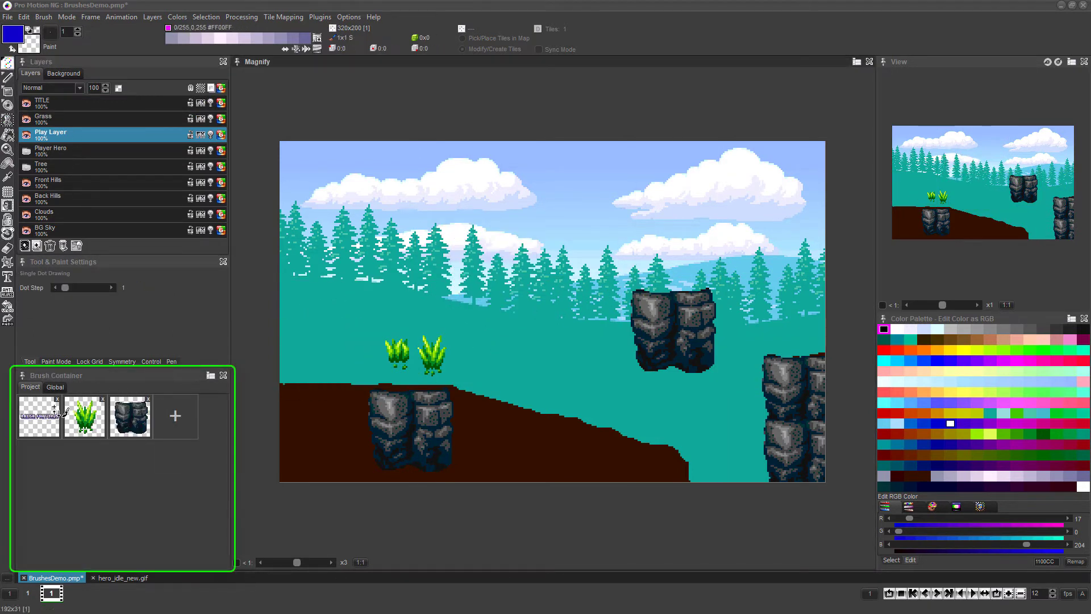
- Load the stored title, grass and rock brushes one after another from the project brush container
click(39, 416)
click(84, 415)
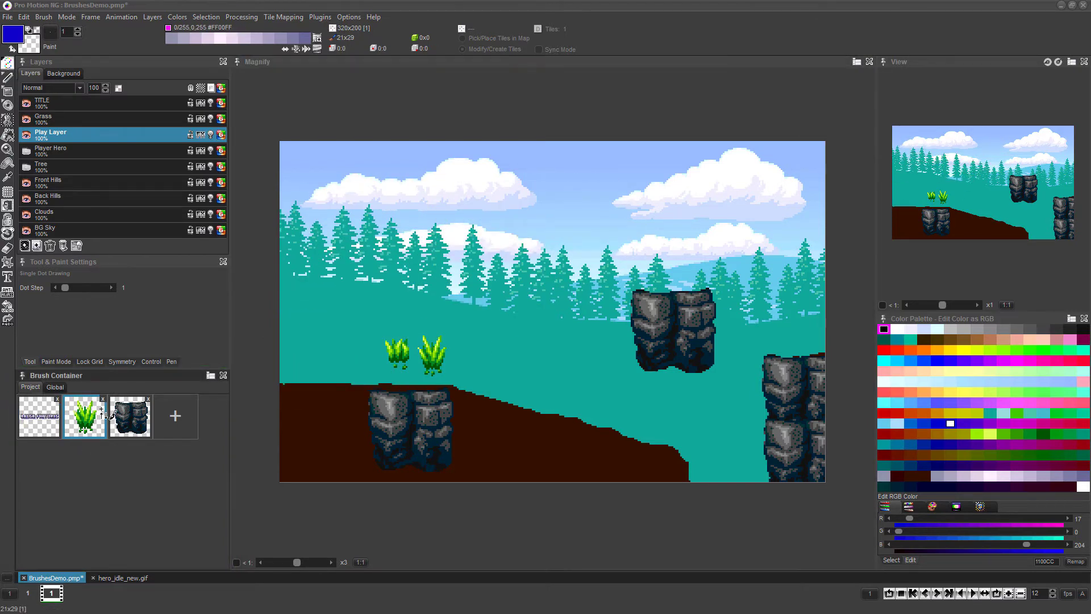
click(129, 415)
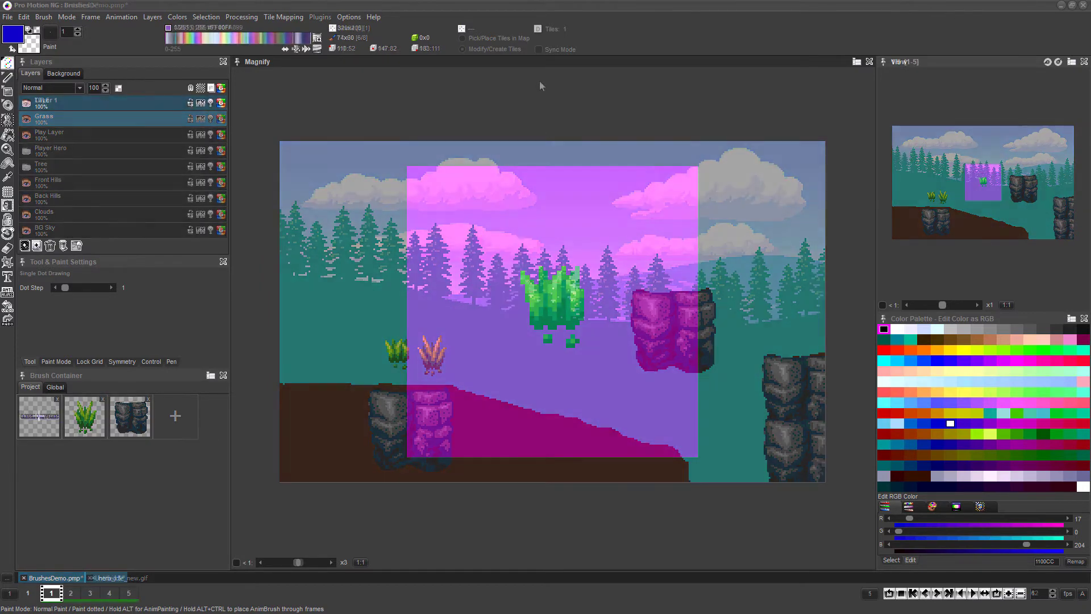
- Rotate the grass brush freely to about 351° for frame 2 of the grass animation
click(43, 17)
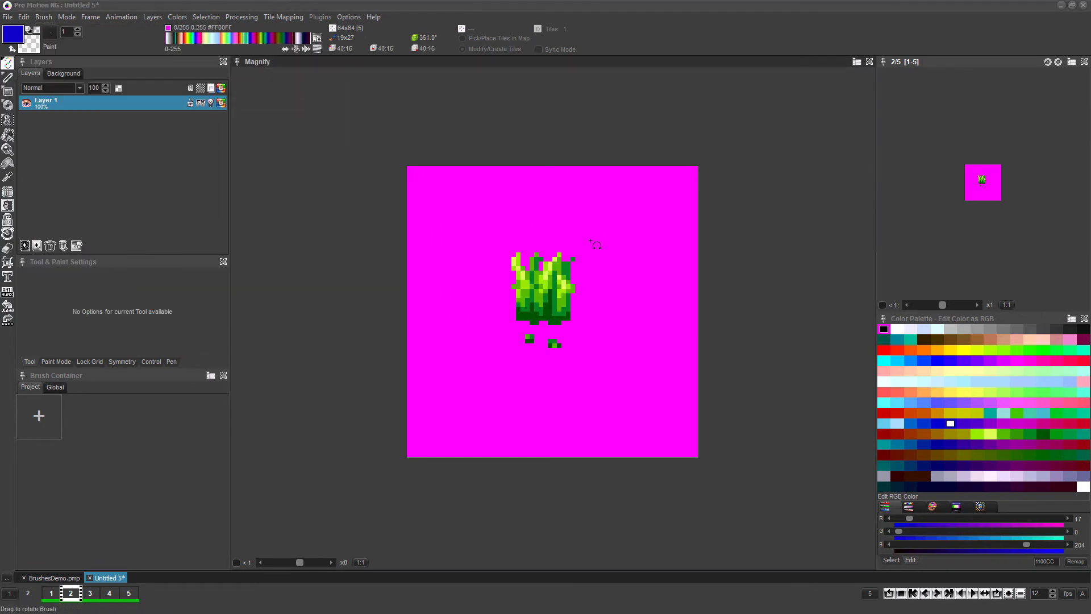
scroll(572, 310, up, 2)
key(comma)
drag(607, 260, 608, 286)
key(comma)
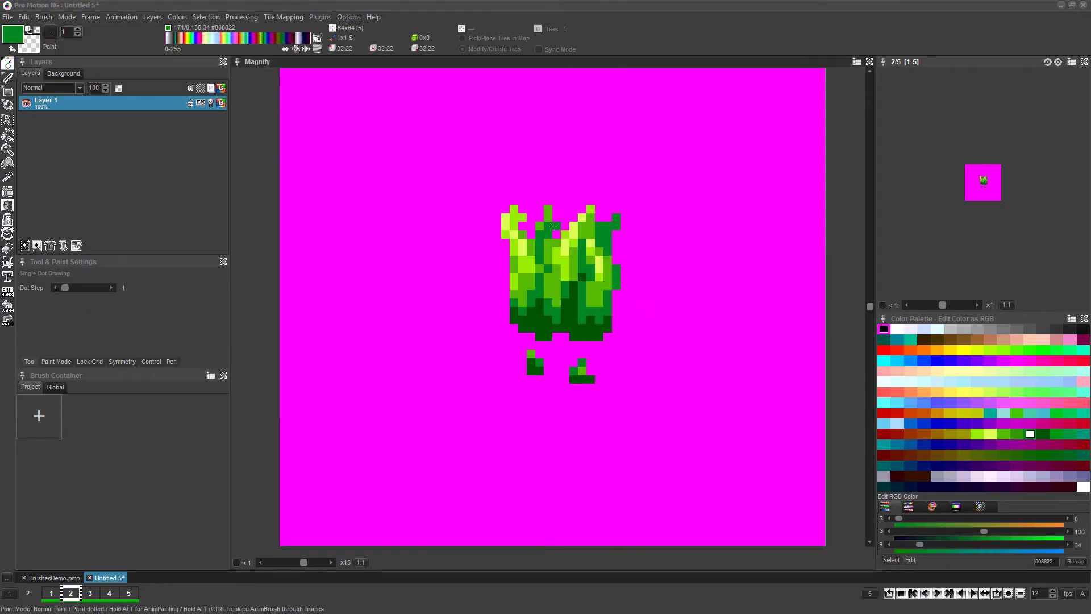
- Clean up the rotated grass on frame 2 by erasing stray pixels and repainting others with greens sampled from the tuft
right_click(514, 213)
key(comma)
key(comma)
click(591, 371)
key(comma)
click(600, 243)
key(comma)
click(591, 226)
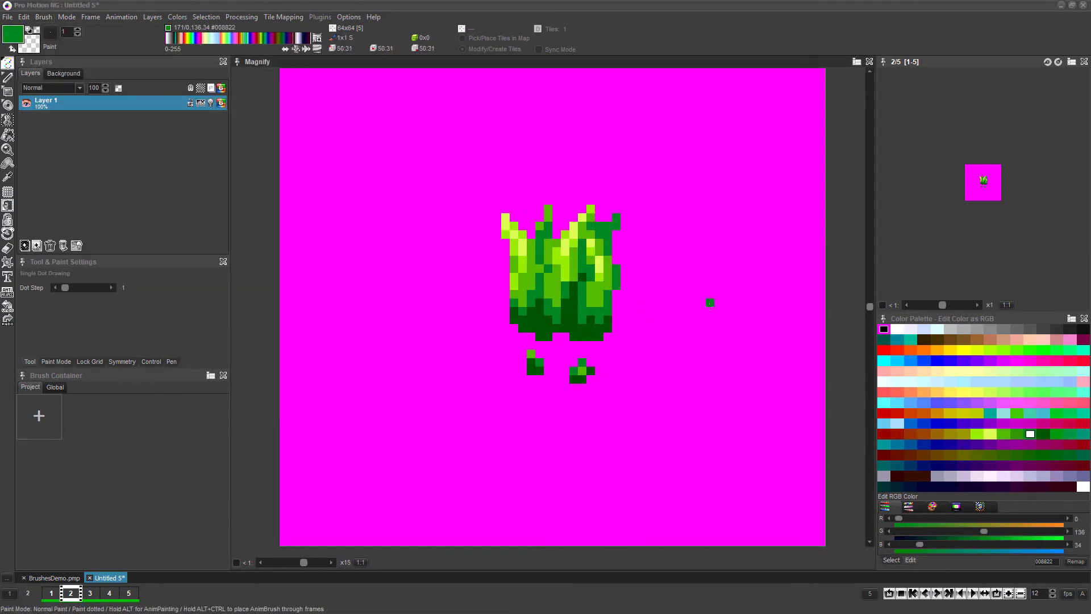
- Pick up the grass tuft on frame 3 as a brush and compare it with the neighbouring frames
key(2)
key(b)
drag(477, 166, 636, 375)
key(2)
key(2)
key(1)
key(1)
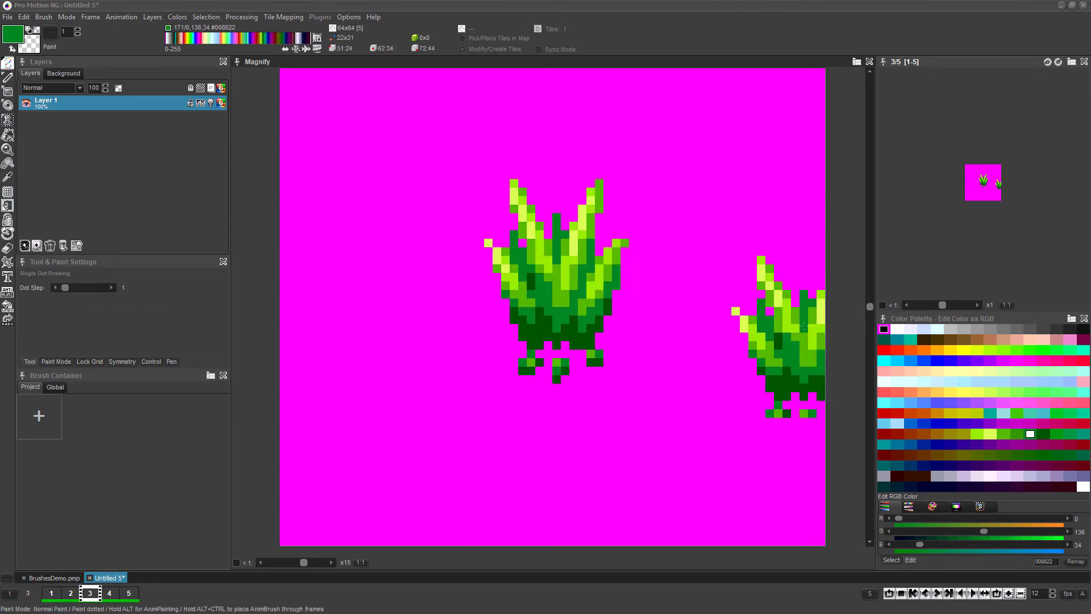
- Step through the animation frames to check the grass motion and activate free resizing of the brush
key(2)
key(2)
key(1)
key(2)
key(2)
key(2)
key(2)
key(2)
key(shift+z)
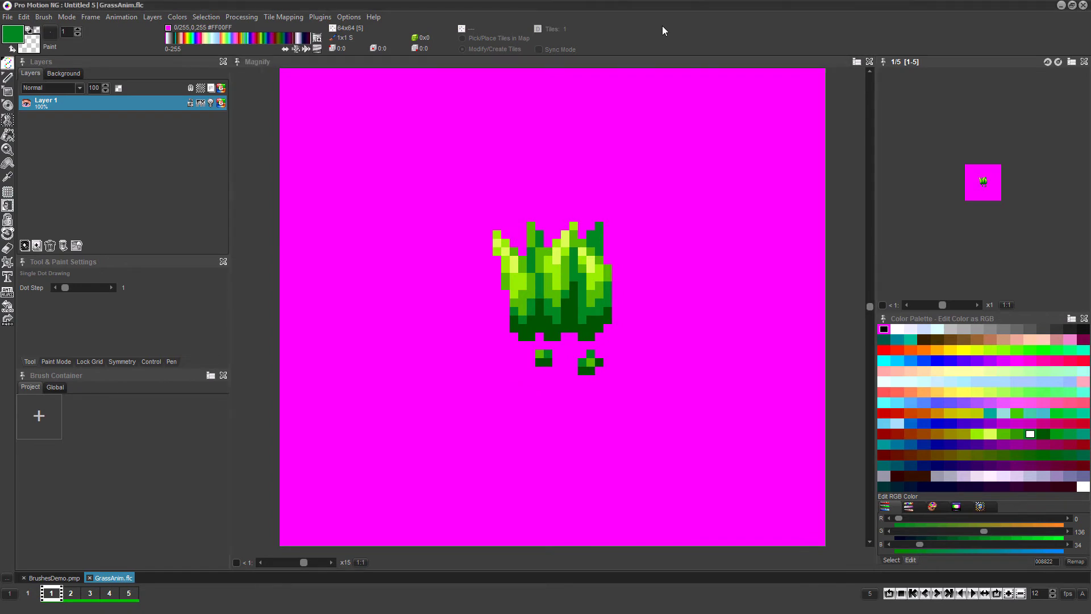
- Accept the AnimBrush settings and grab the grass tuft on frame 1 as a brush of about 24x30 pixels
key(alt+b)
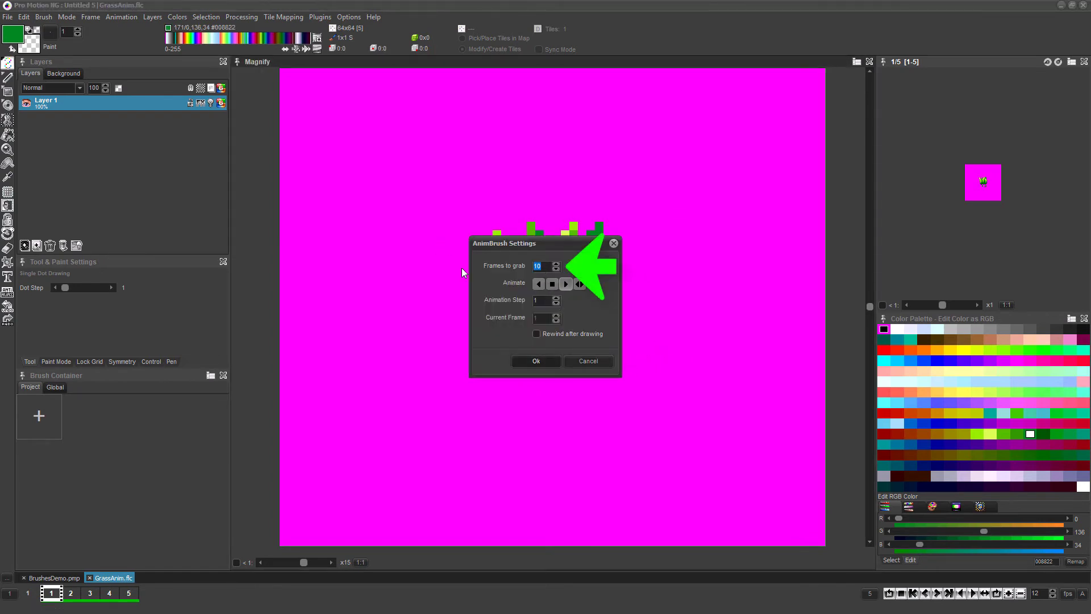
click(536, 361)
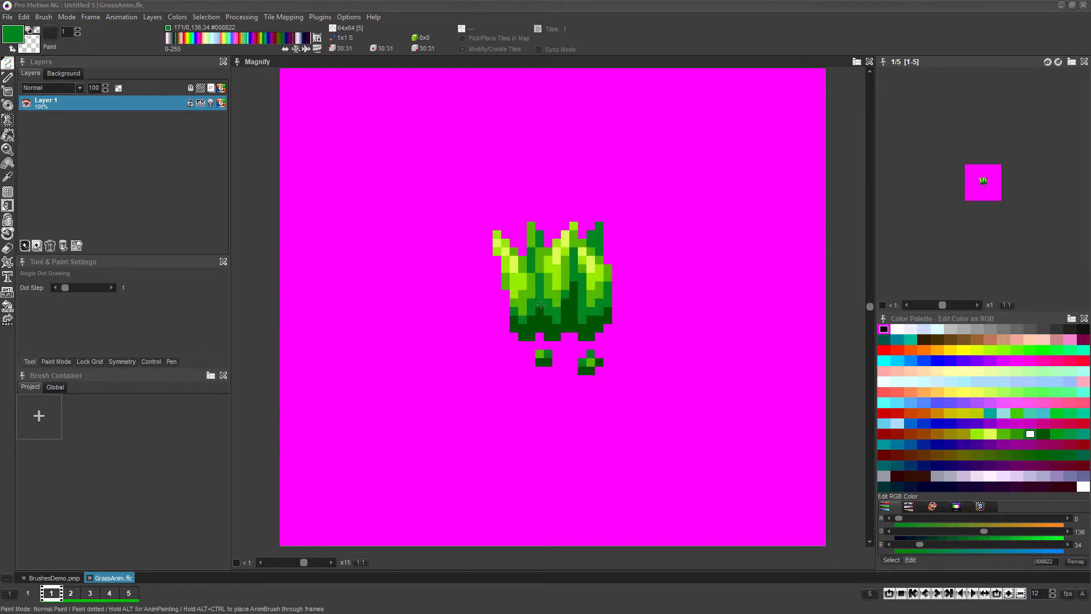
key(b)
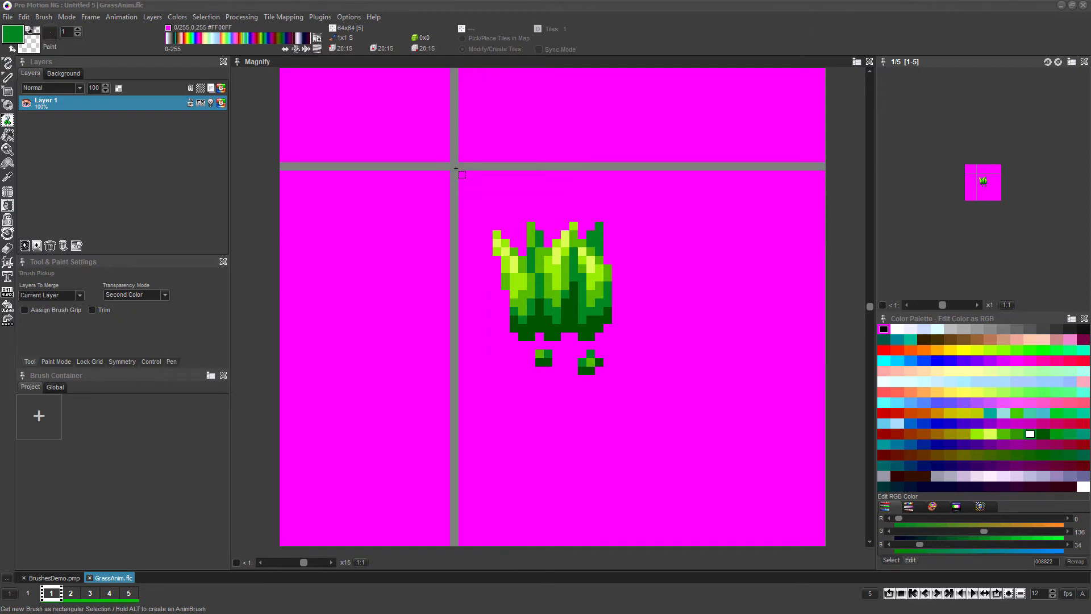
mouse_move(454, 166)
mouse_down()
mouse_move(651, 398)
mouse_move(645, 407)
mouse_up()
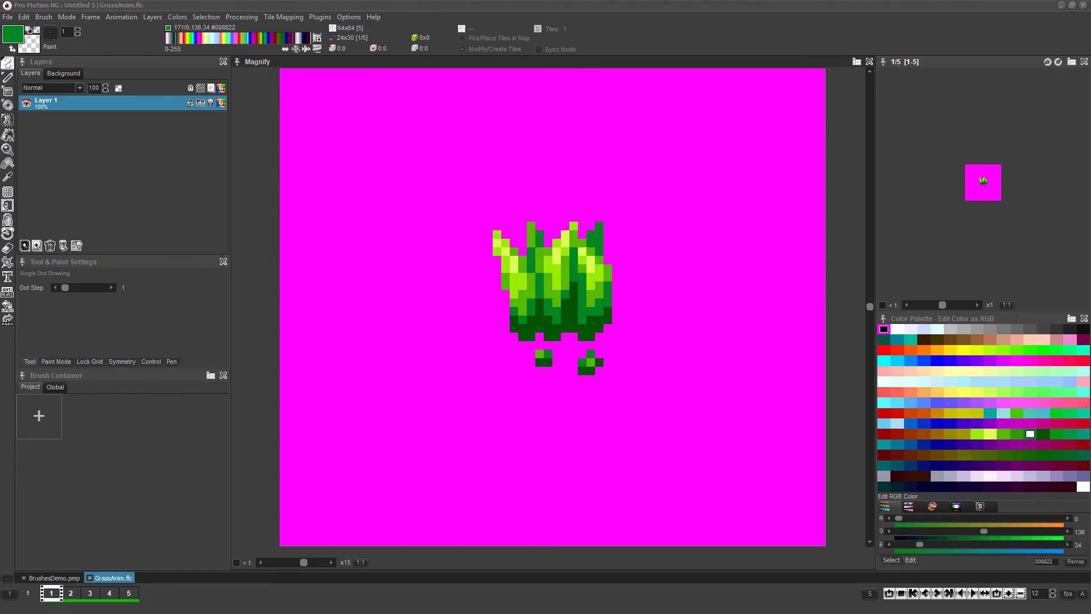
- Switch to BrushesDemo.pmp and paint with the animated grass brush along the sloping ground edge on the Grass layer
key(ctrl+Tab)
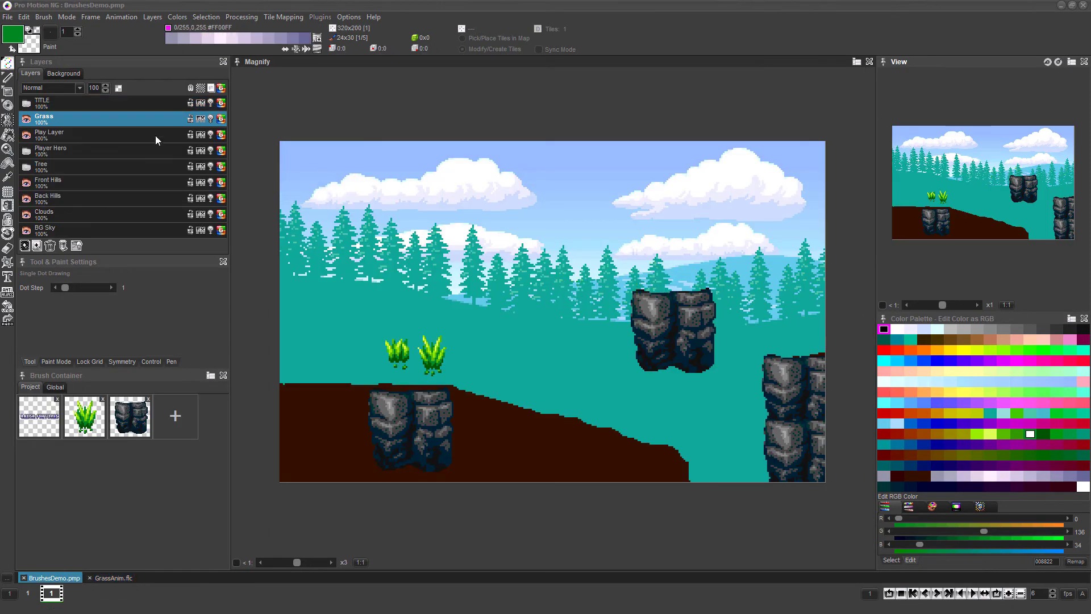
scroll(517, 328, up, 2)
scroll(434, 354, down, 1)
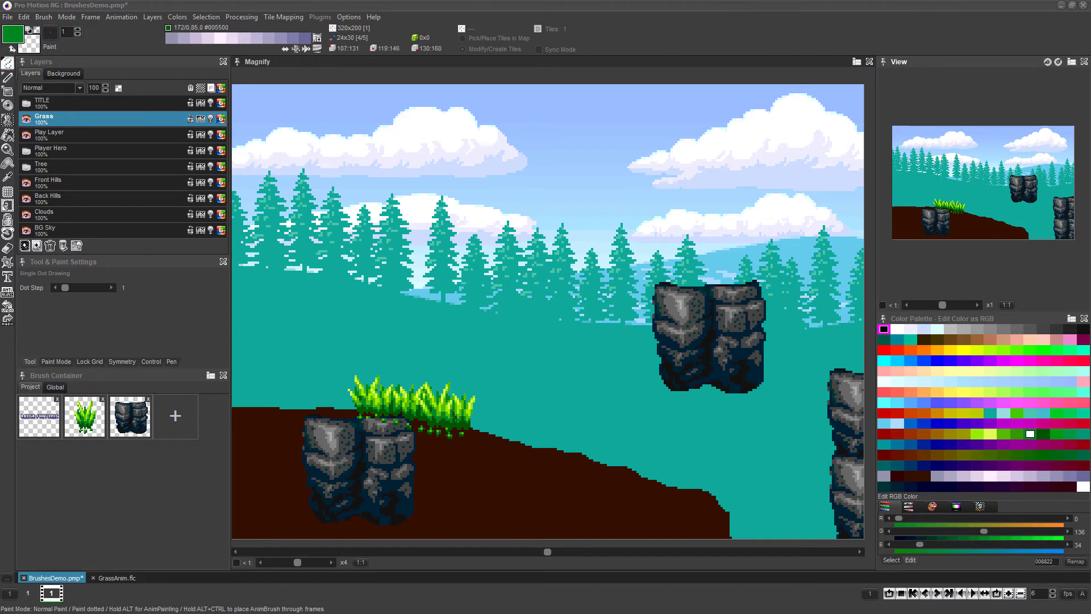
drag(485, 421, 744, 494)
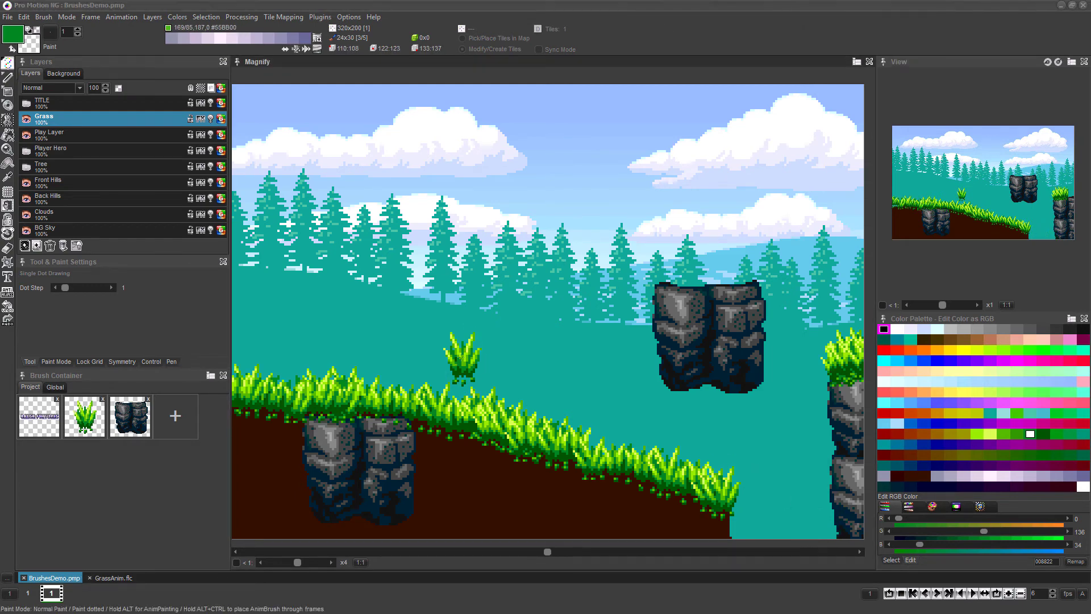
- Save the animated grass brush to the AnimBrushes folder in FLC - Autodesk FLC format
click(51, 18)
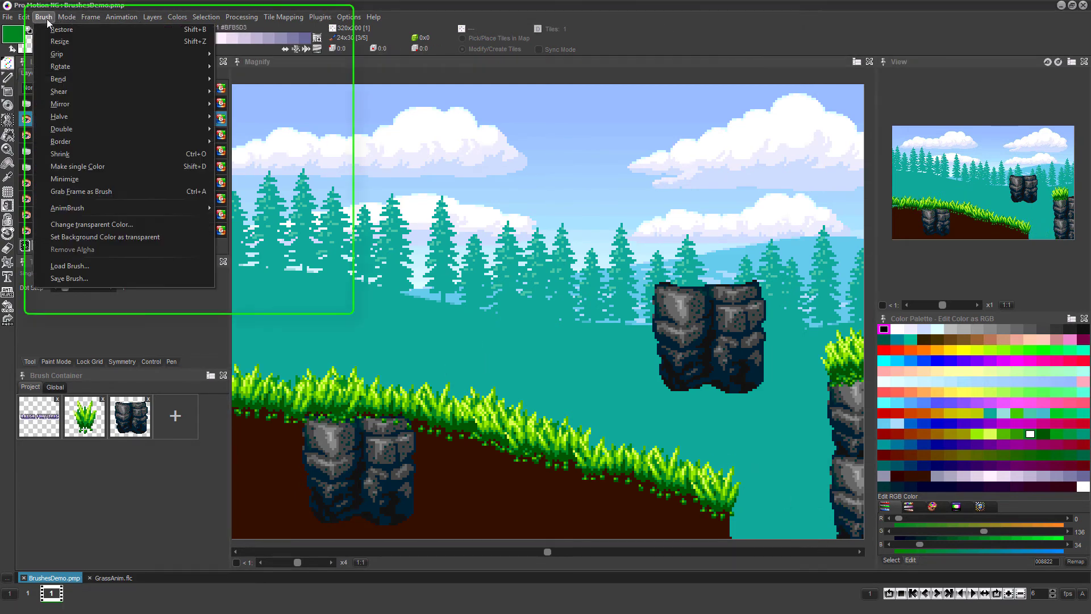
mouse_move(107, 209)
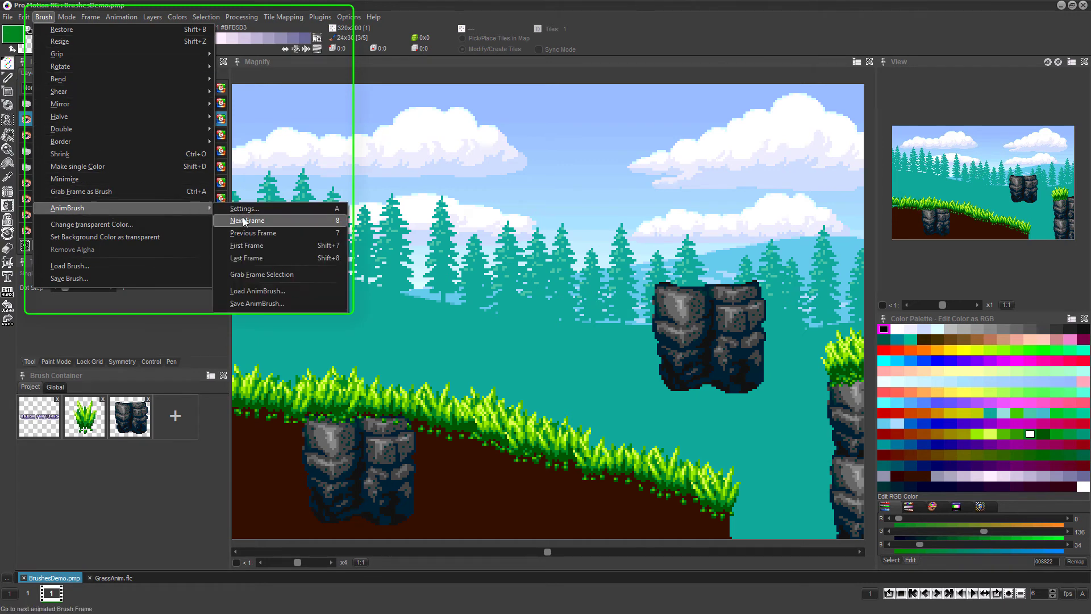
click(263, 302)
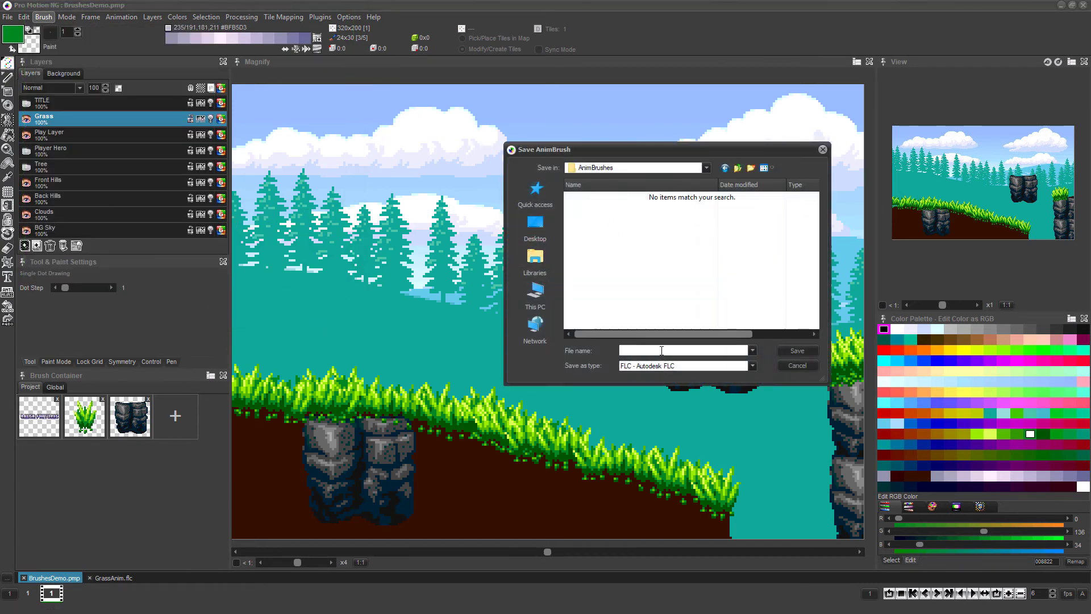
click(668, 367)
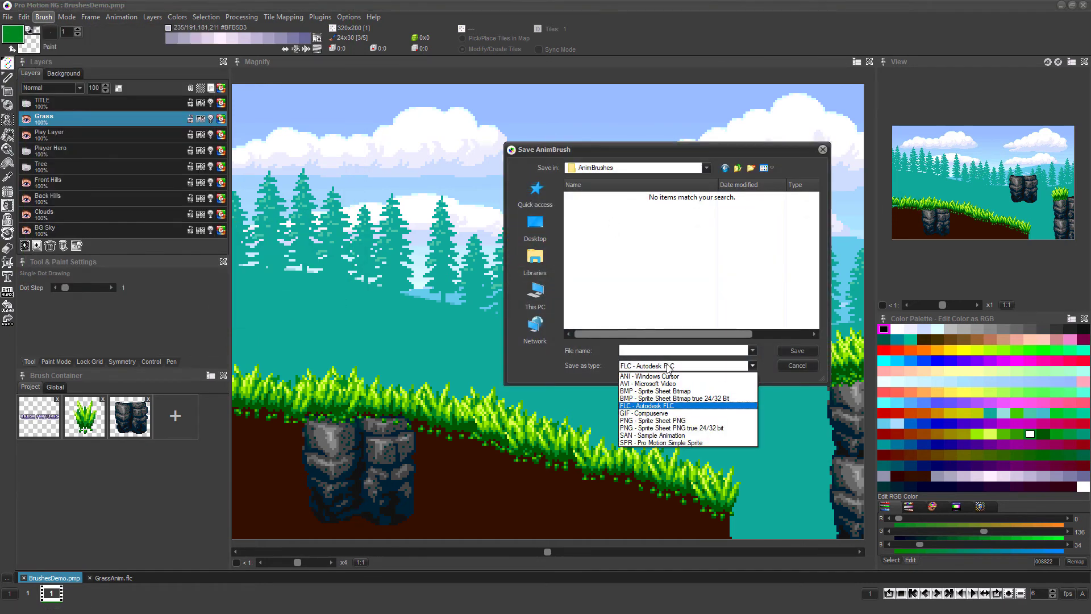
click(653, 405)
click(637, 350)
click(796, 351)
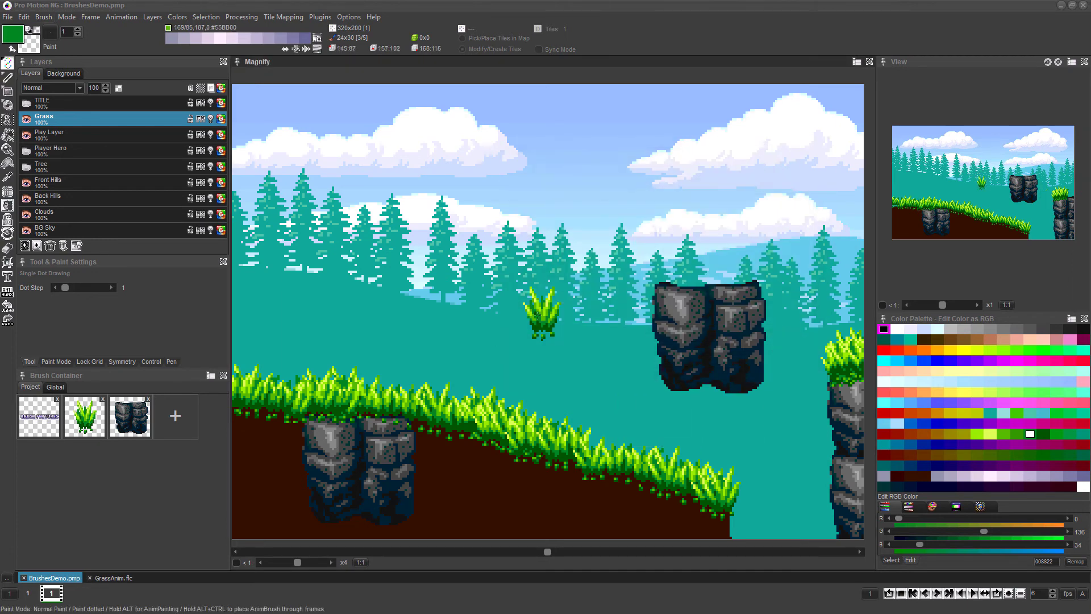
- Store the animated grass brush in the project Brush Container and save the container as "Environment Brush set"
right_click(178, 412)
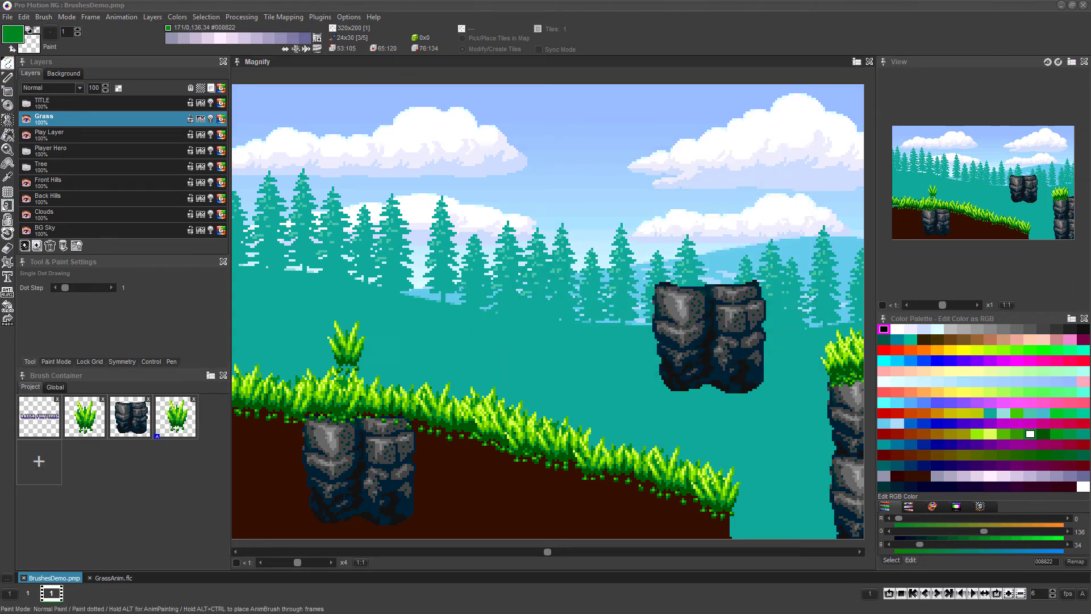
click(191, 418)
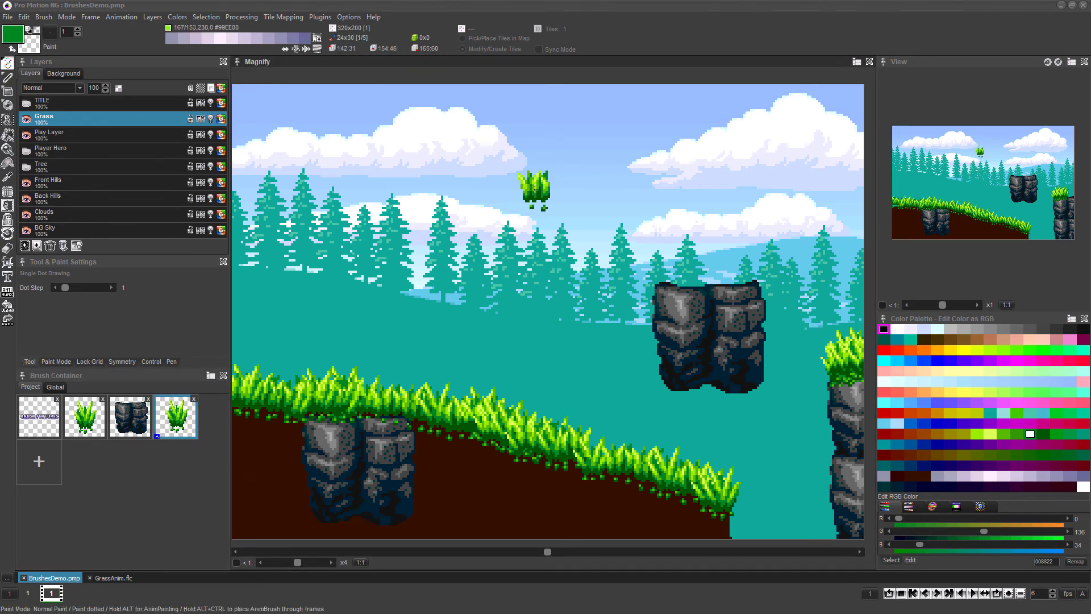
right_click(208, 382)
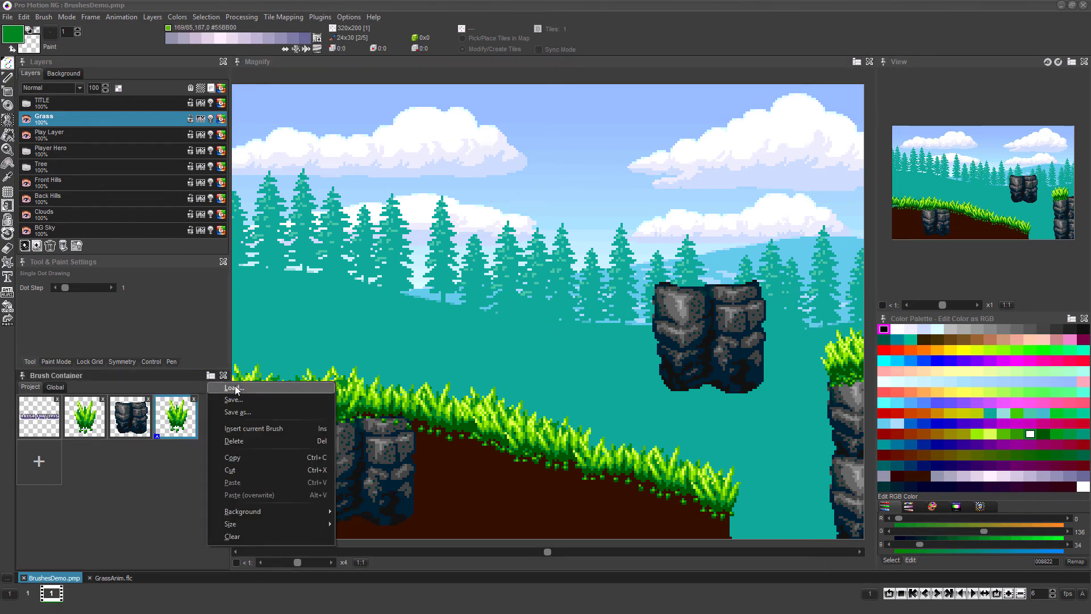
click(244, 413)
text(Environment Brush set)
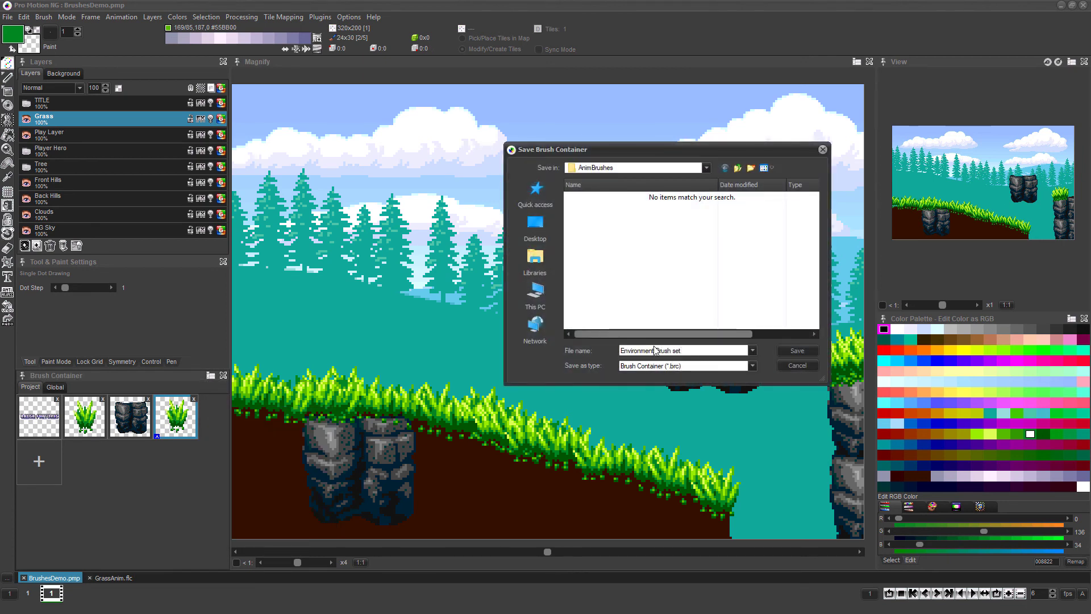
click(794, 350)
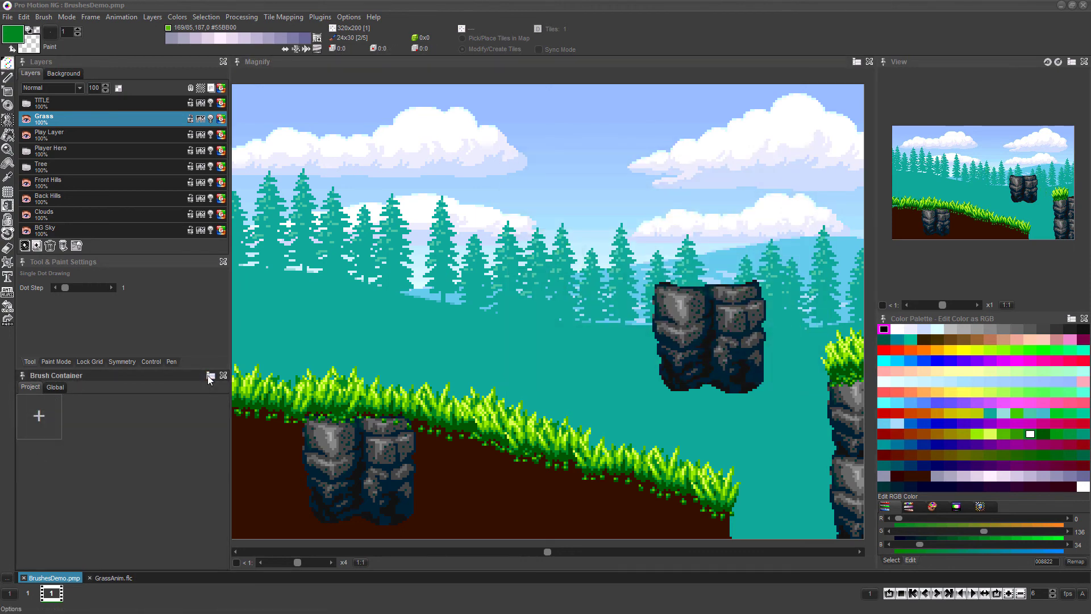
- Load the saved container file Environment Brush set.brc into the empty project Brush Container
click(210, 375)
click(245, 389)
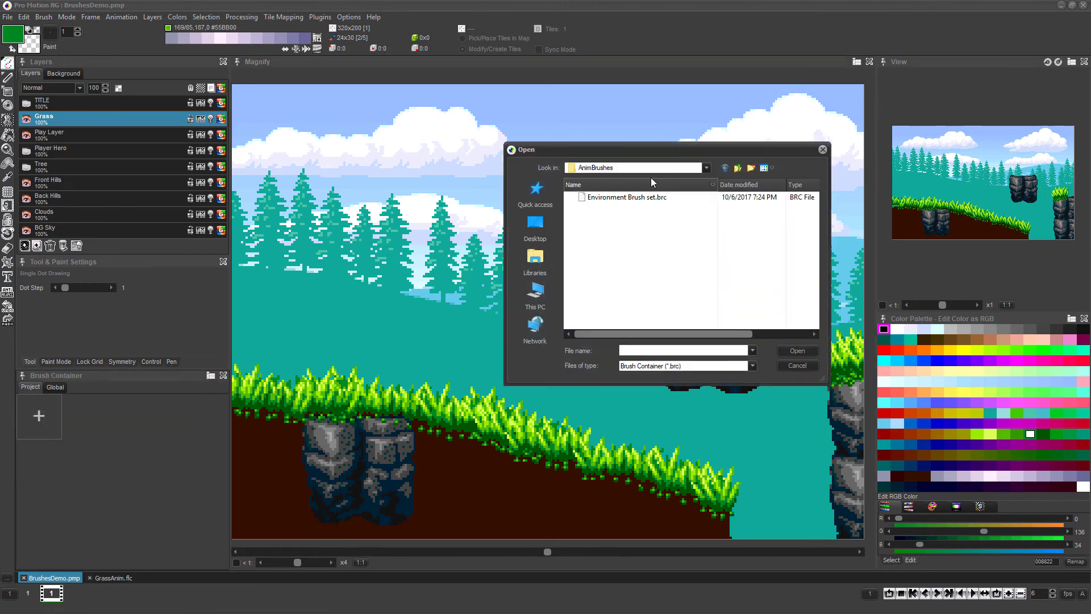
click(672, 376)
click(626, 198)
click(797, 351)
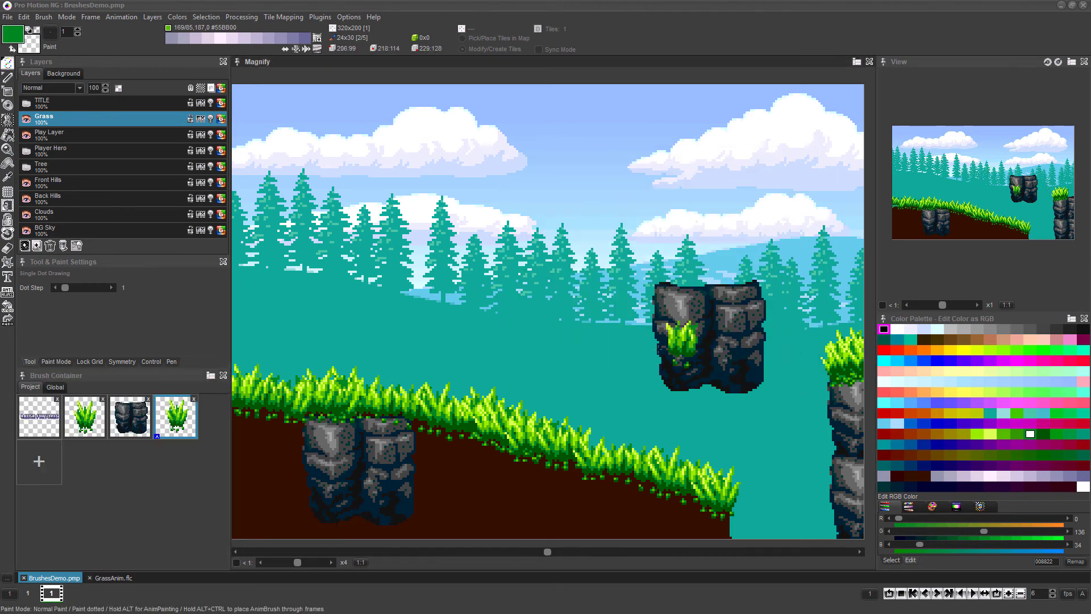
- Save the project with its stored brushes as BrushesDemo.pmp, overwriting the existing file
click(7, 17)
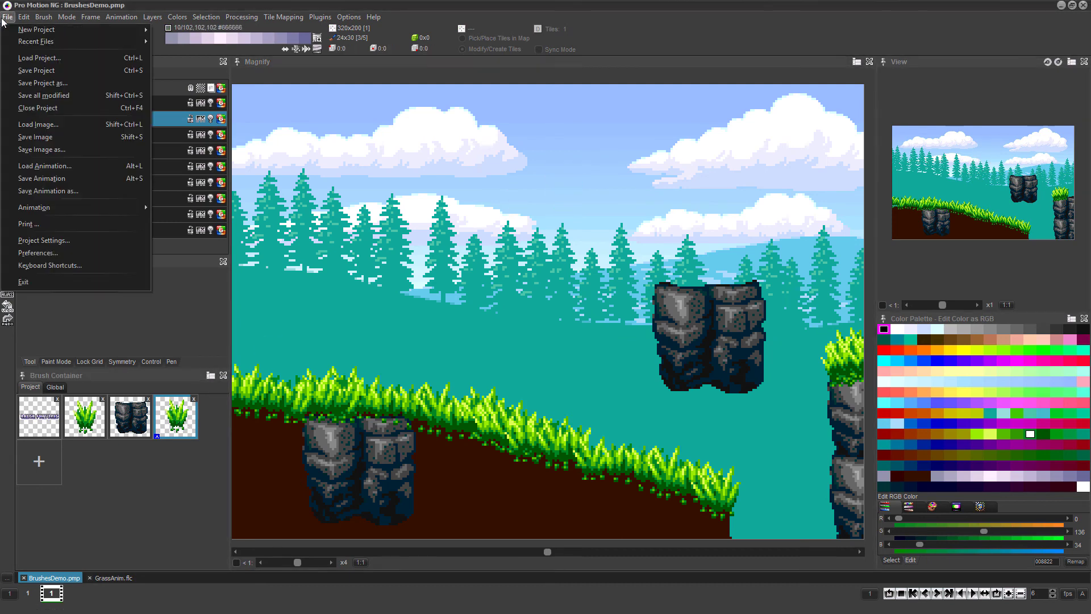
click(62, 85)
click(617, 197)
click(797, 351)
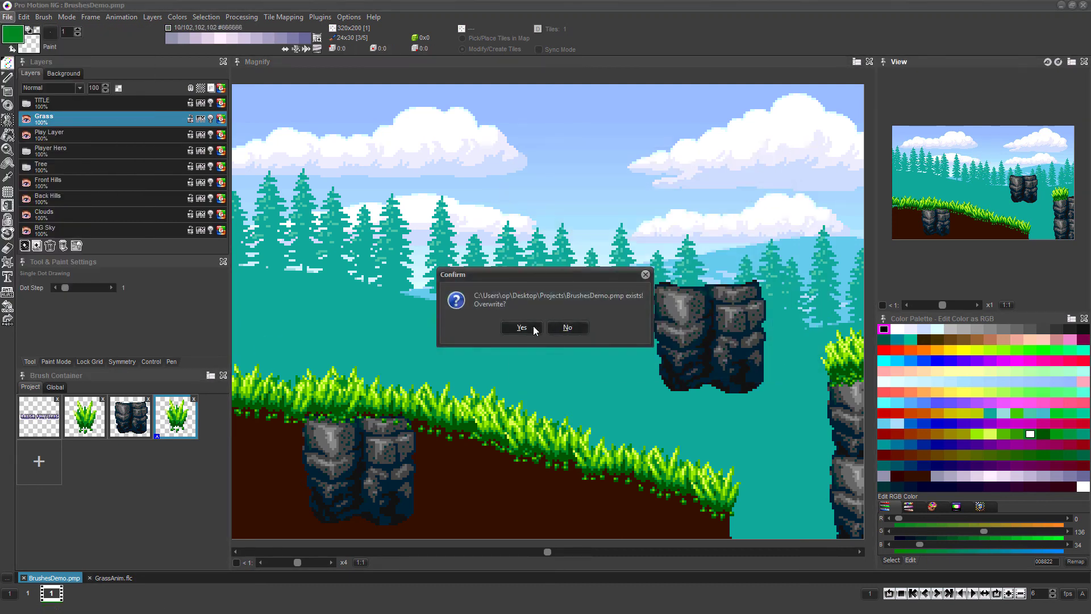
click(521, 328)
- Reopen the BrushesDemo.pmp project and pick the animated grass brush from its Brush Container
click(8, 17)
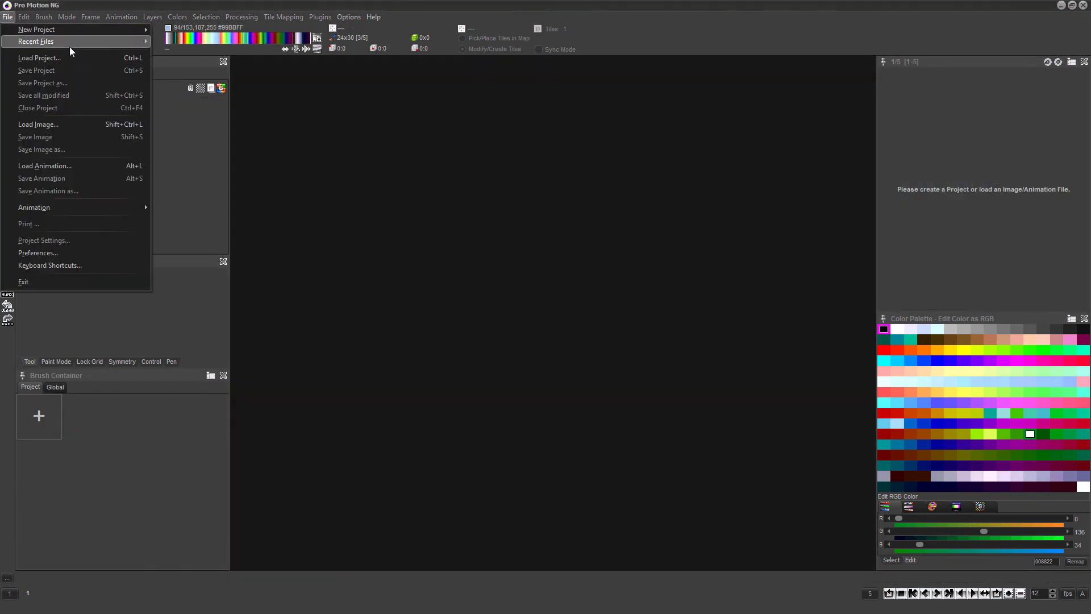
click(70, 43)
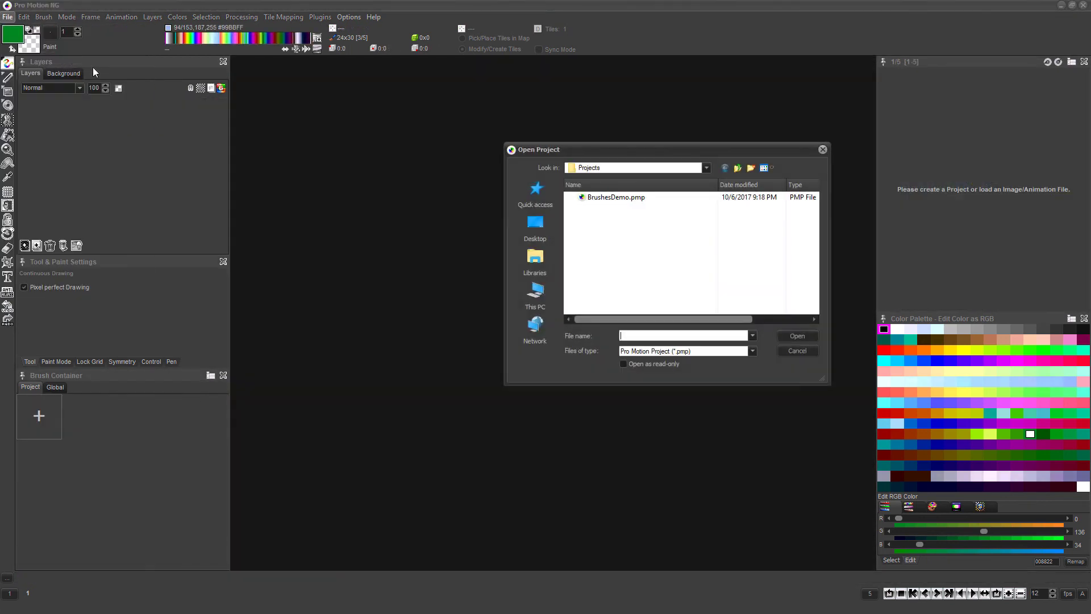
click(611, 198)
double_click(611, 198)
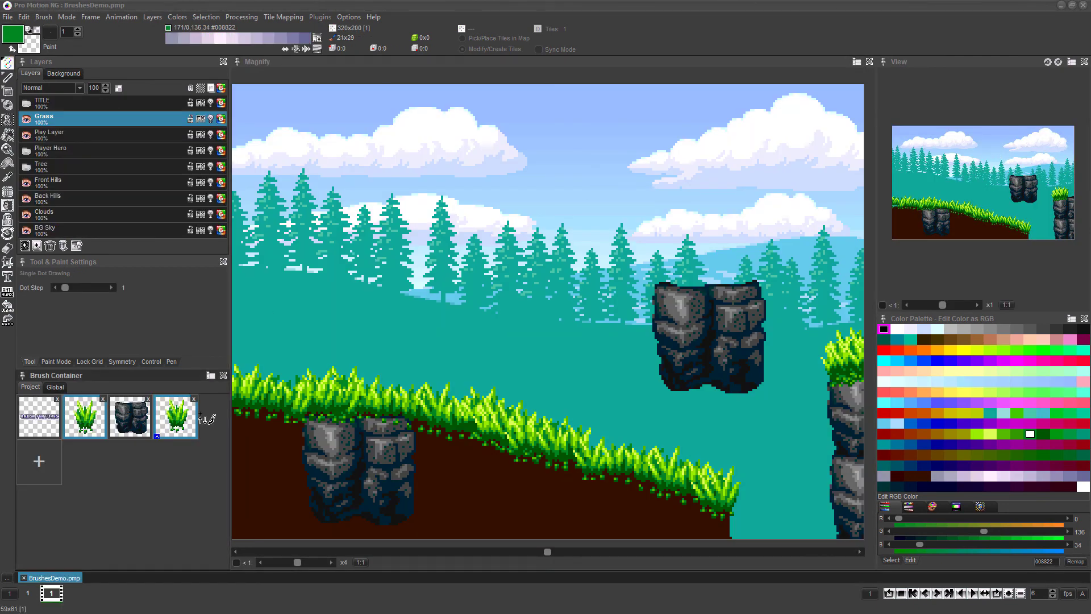
click(176, 416)
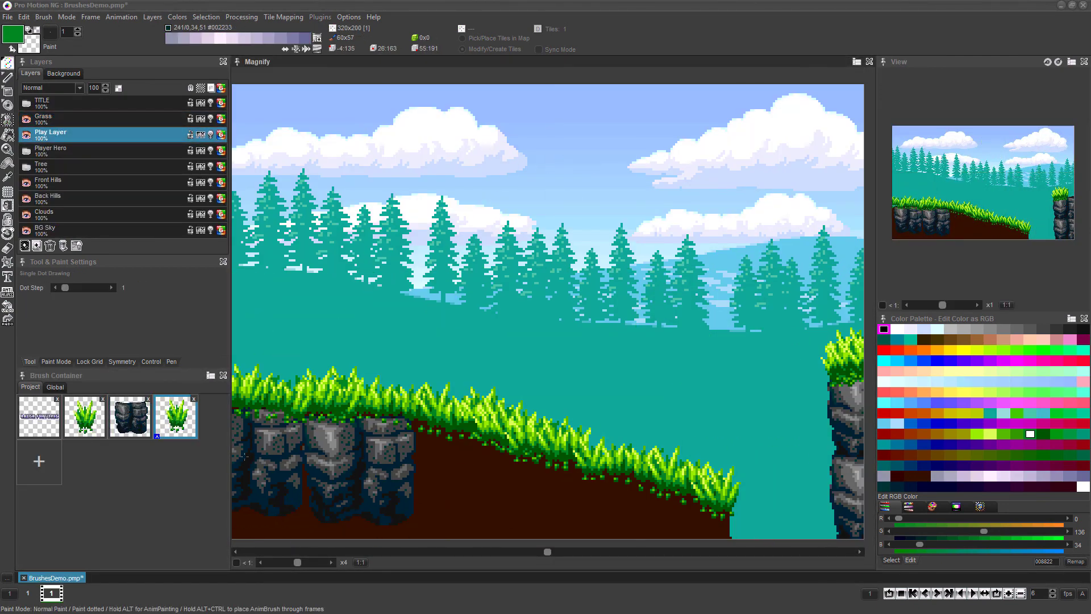
- Stamp the 60x57 stone brush repeatedly on the Play Layer to fill the brown ground below the grass
click(245, 456)
click(261, 508)
click(371, 514)
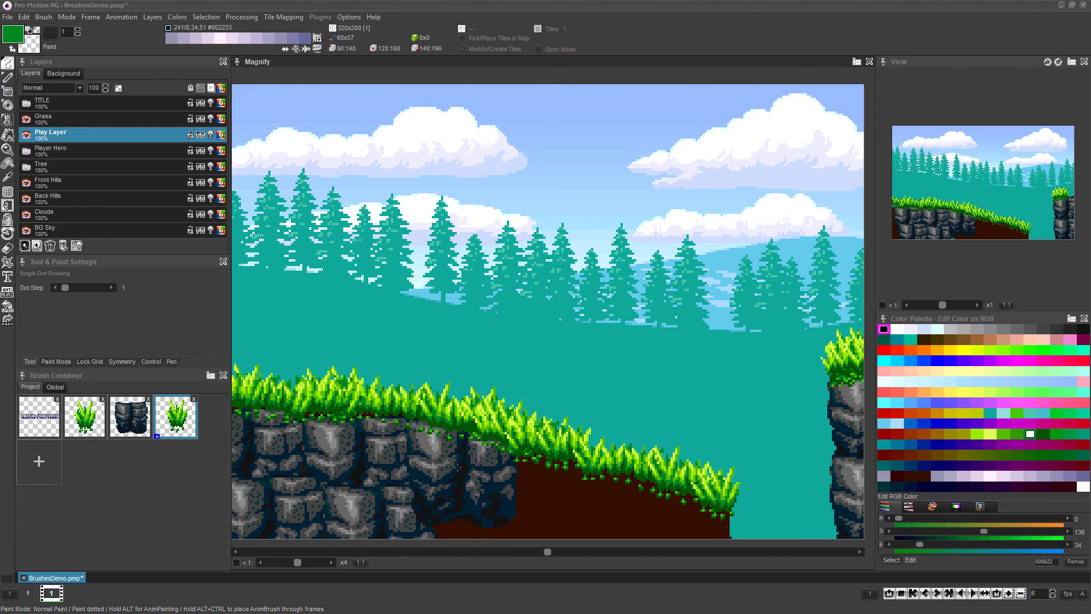
click(458, 467)
click(482, 533)
click(562, 514)
click(629, 531)
click(663, 533)
click(556, 503)
scroll(580, 255, down, 1)
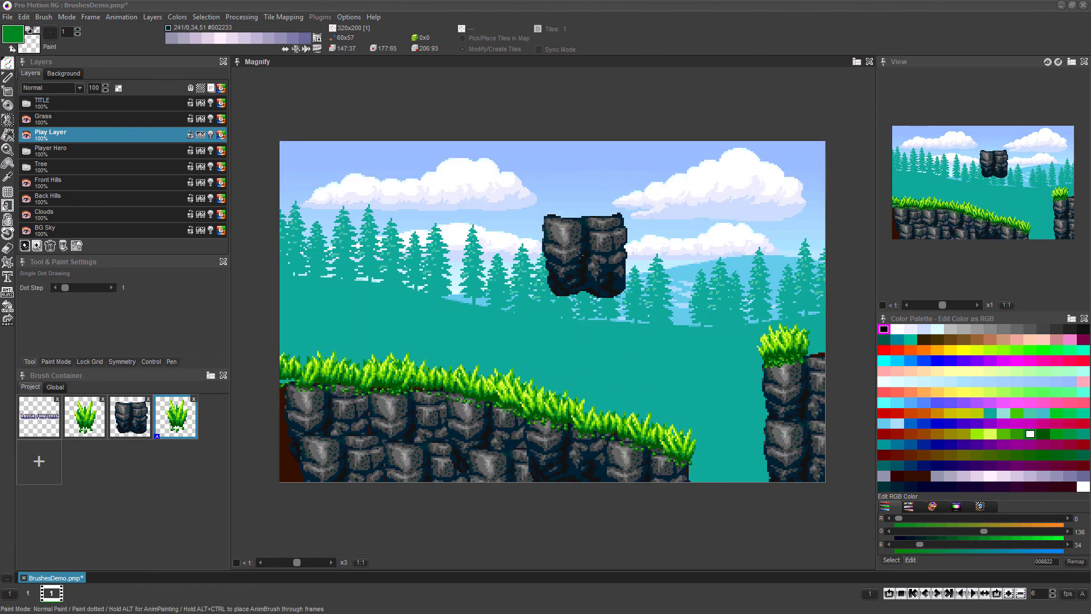
- Stamp a 38x44 grass brush on the Grass layer over the pillar at the scene's right edge and show the Tree layer
click(51, 118)
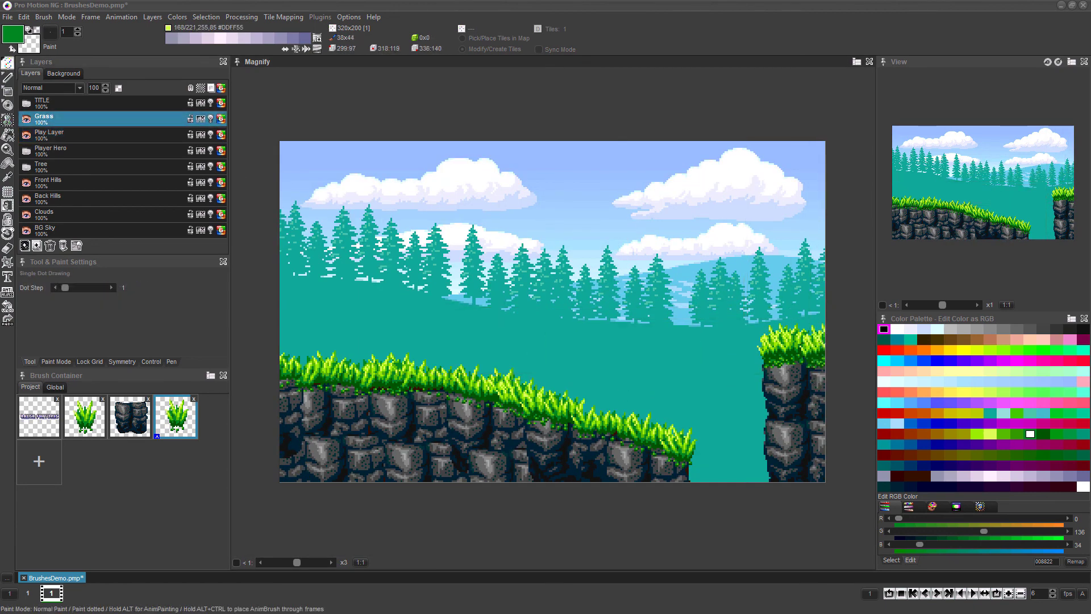
click(704, 343)
click(56, 169)
click(26, 167)
- Shade the stone ground on the Play Layer with a 9-pixel near-black brush in 79% Translucent paint mode
key(b)
mouse_move(584, 169)
mouse_down()
mouse_move(775, 479)
mouse_move(824, 481)
mouse_up()
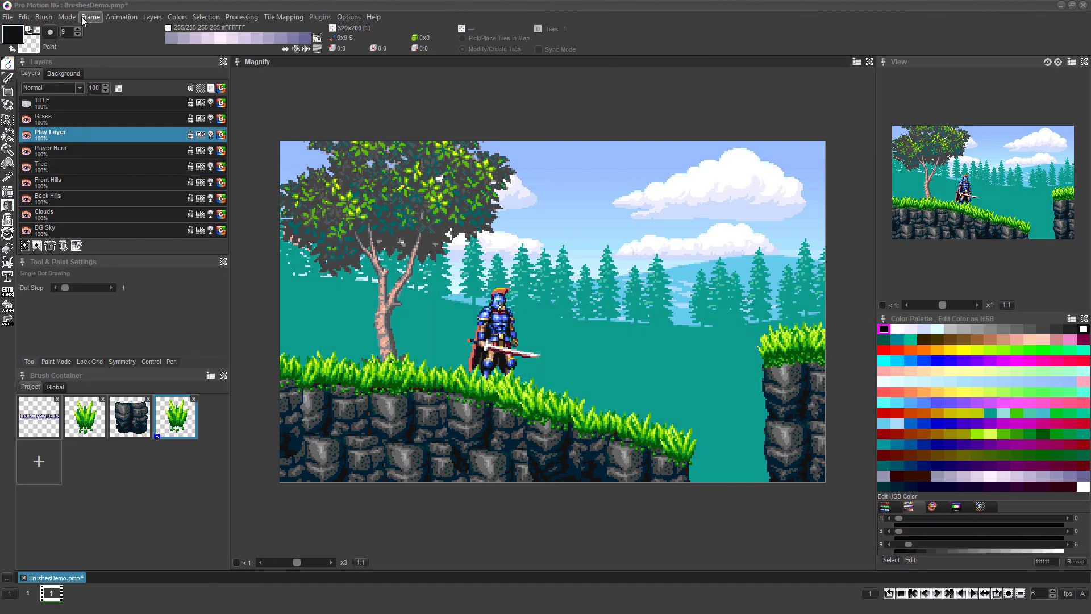
drag(668, 465, 334, 385)
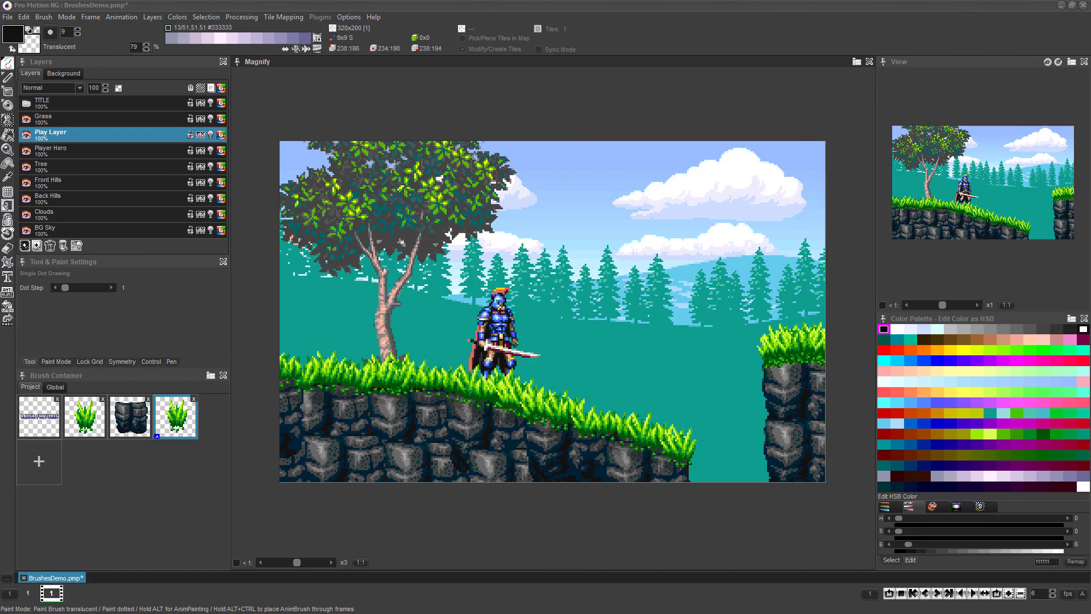